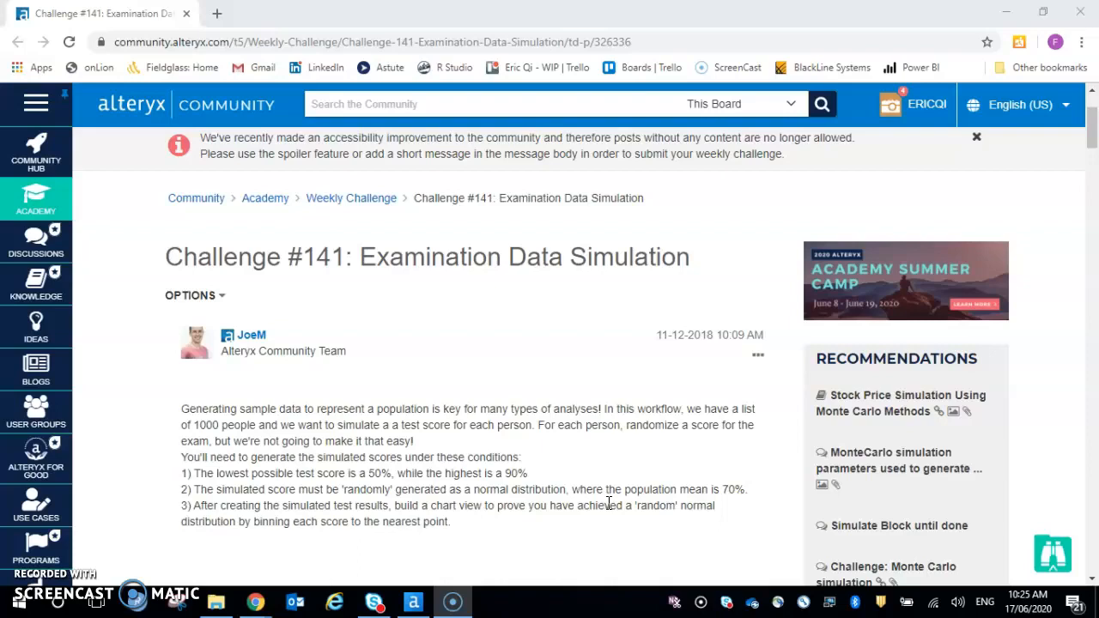
- Switch to Alteryx Designer and look over the Weekly Challenge #141 workflow from its description down to the solution tools
click(413, 601)
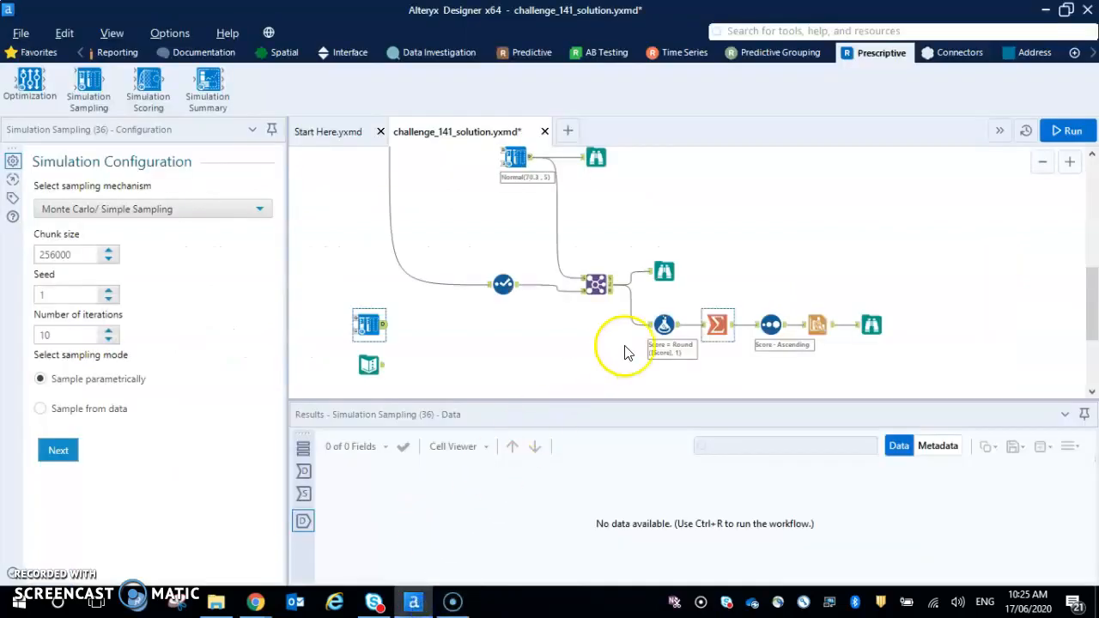
click(1042, 162)
scroll(559, 319, up, 10)
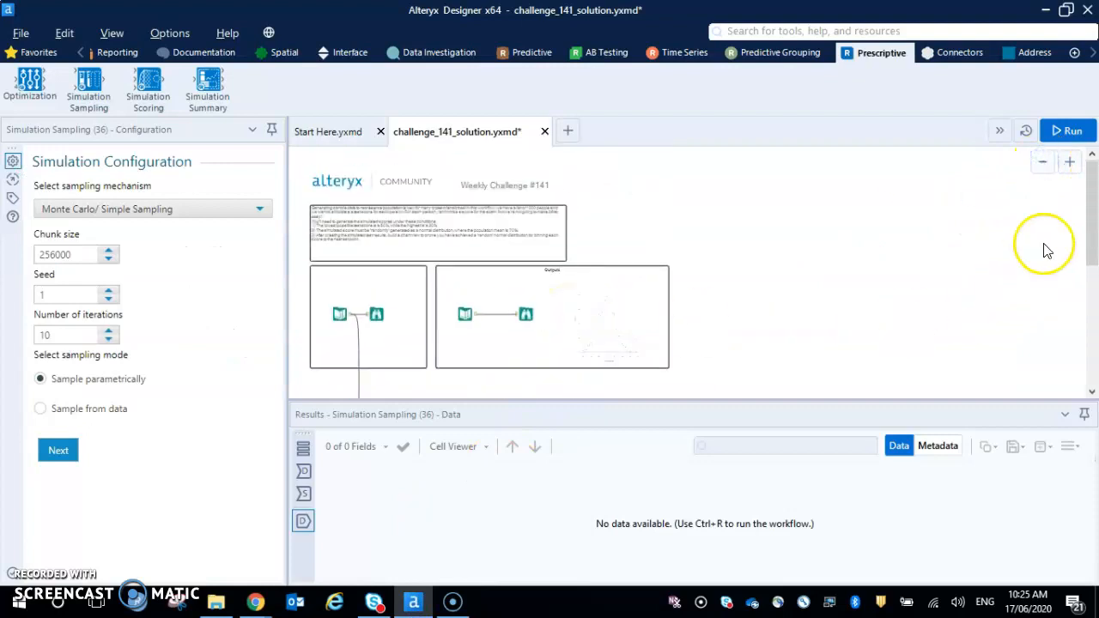
click(1070, 162)
scroll(964, 356, down, 2)
scroll(928, 358, down, 6)
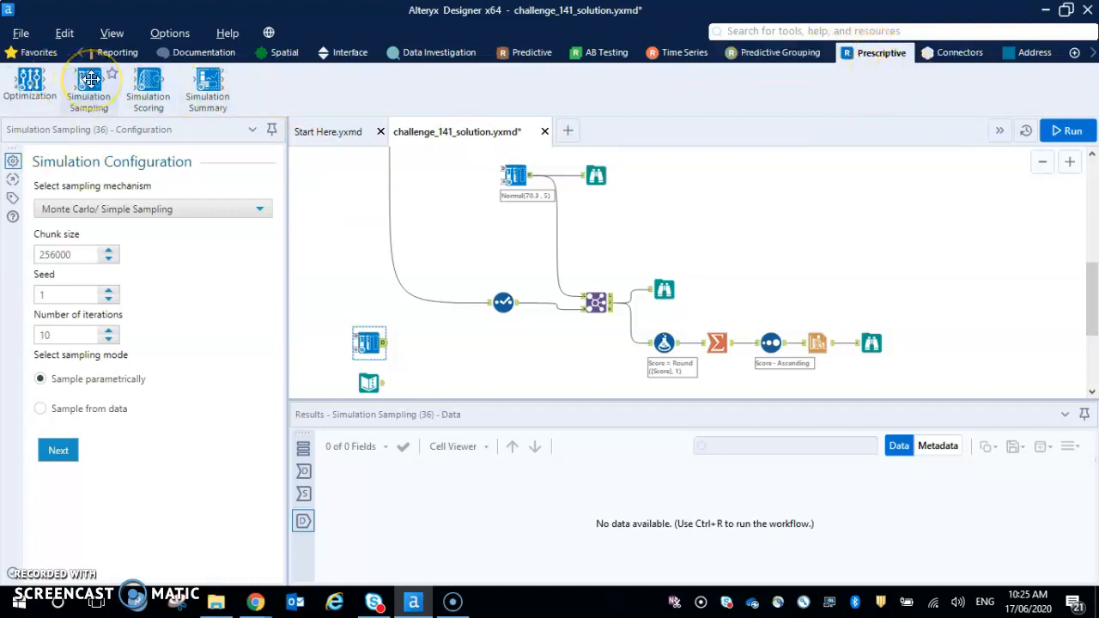
- Run the workflow and examine the output records of the unconnected Text Input tool
click(368, 381)
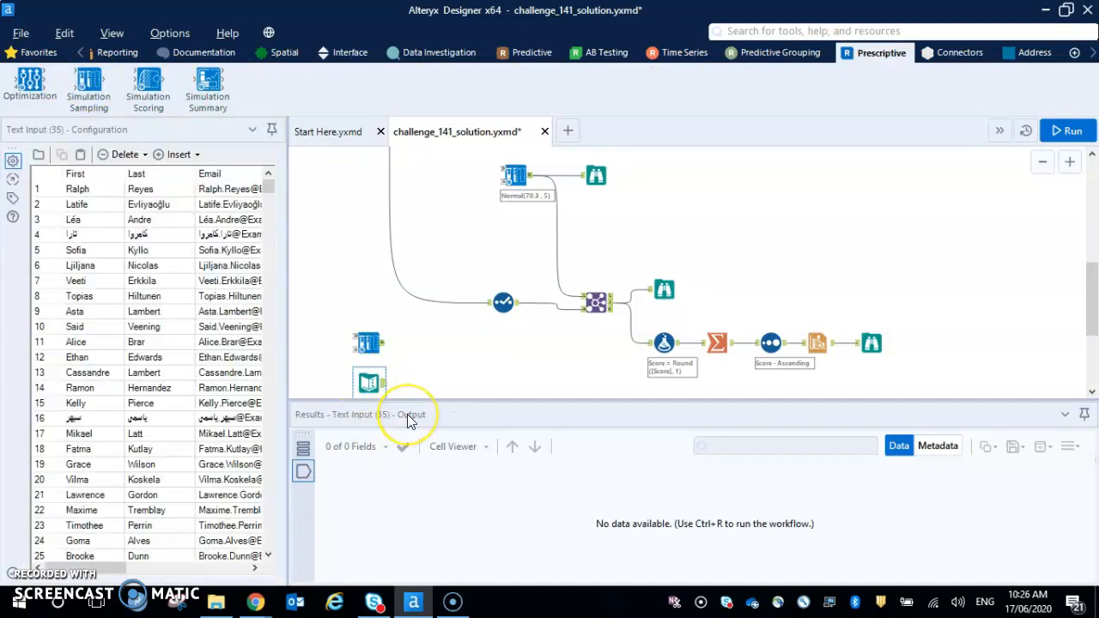
key(ctrl+r)
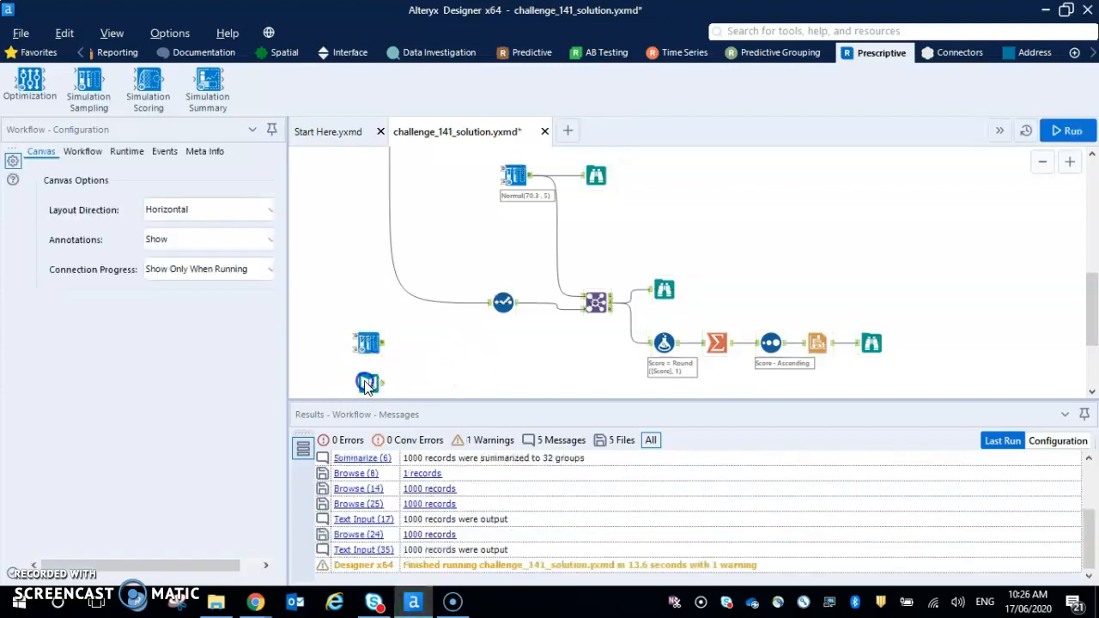
click(365, 381)
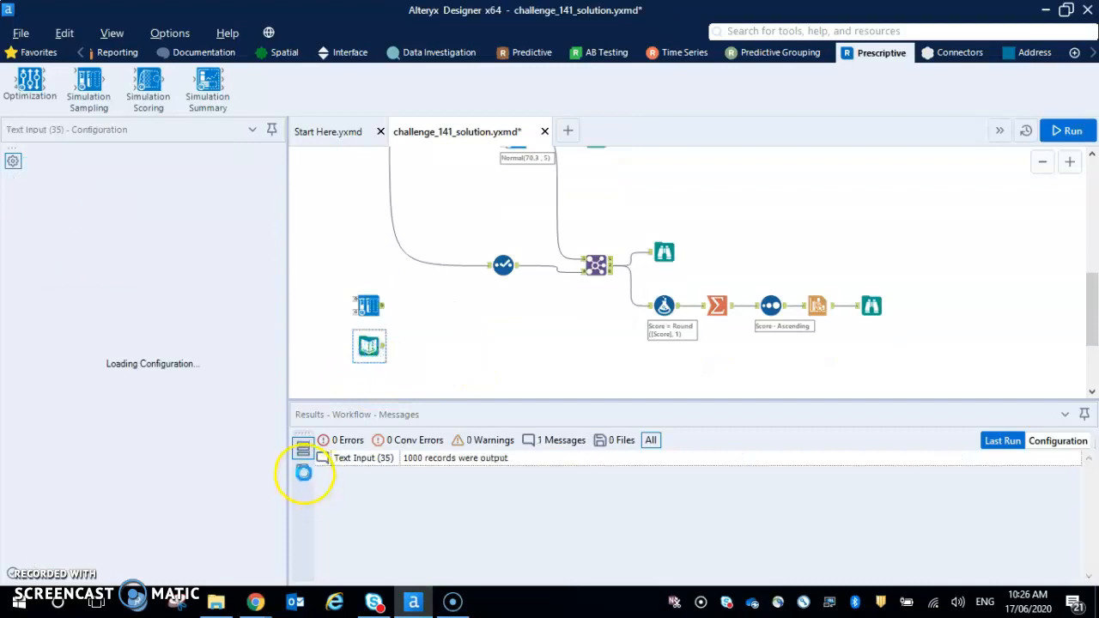
click(304, 474)
scroll(502, 515, down, 7)
scroll(503, 515, up, 5)
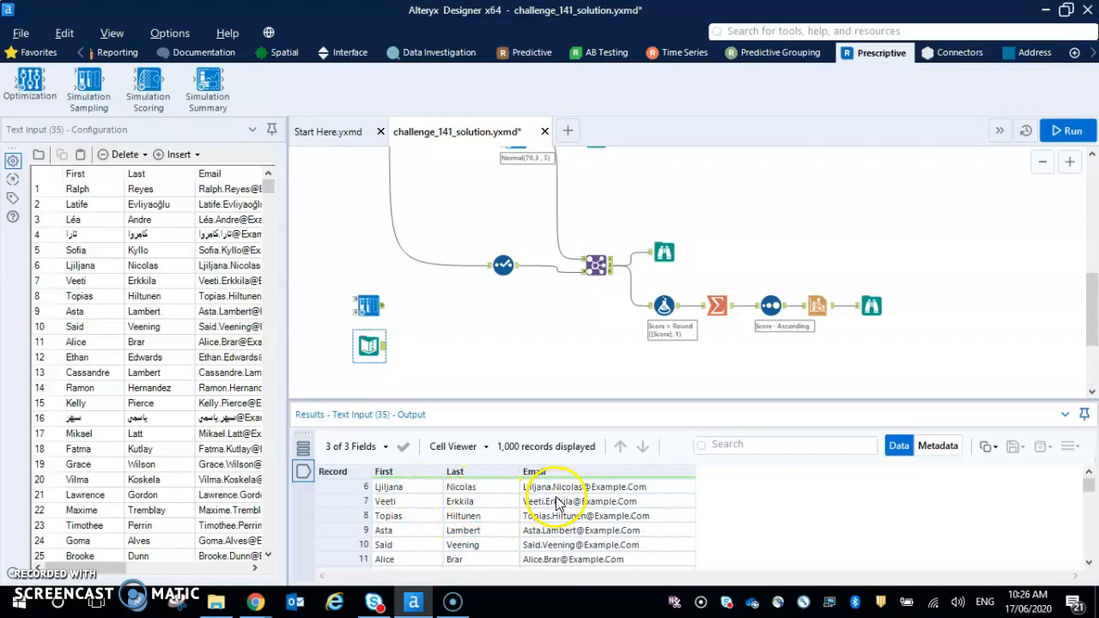
- Configure the unconnected Simulation Sampling tool with seed 1 and 1000 iterations, and proceed to its parametric sampling settings
click(367, 308)
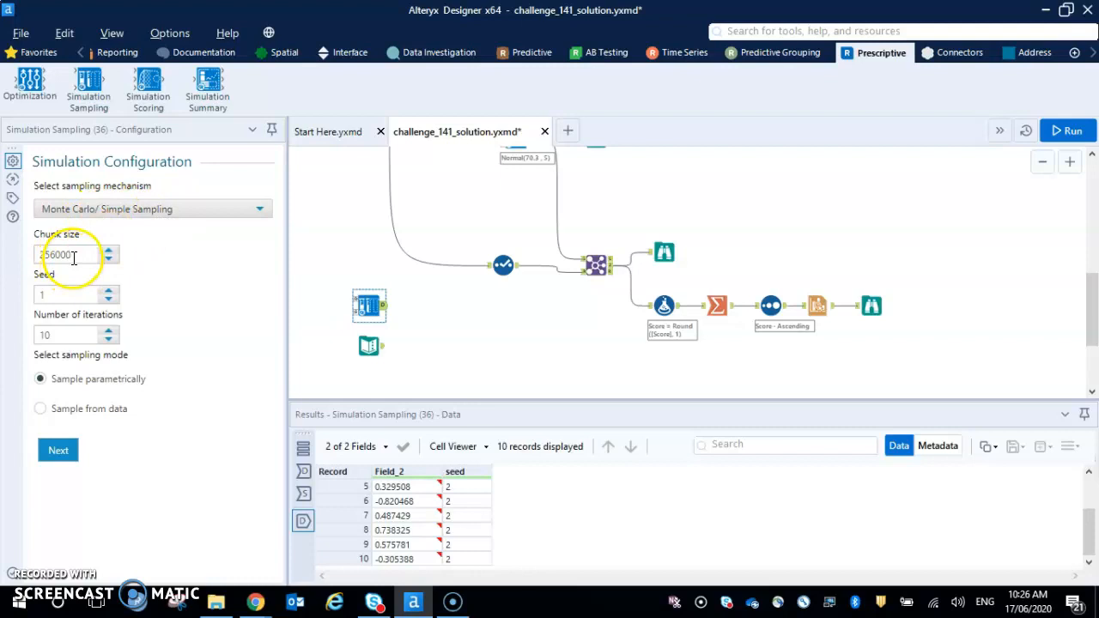
click(69, 298)
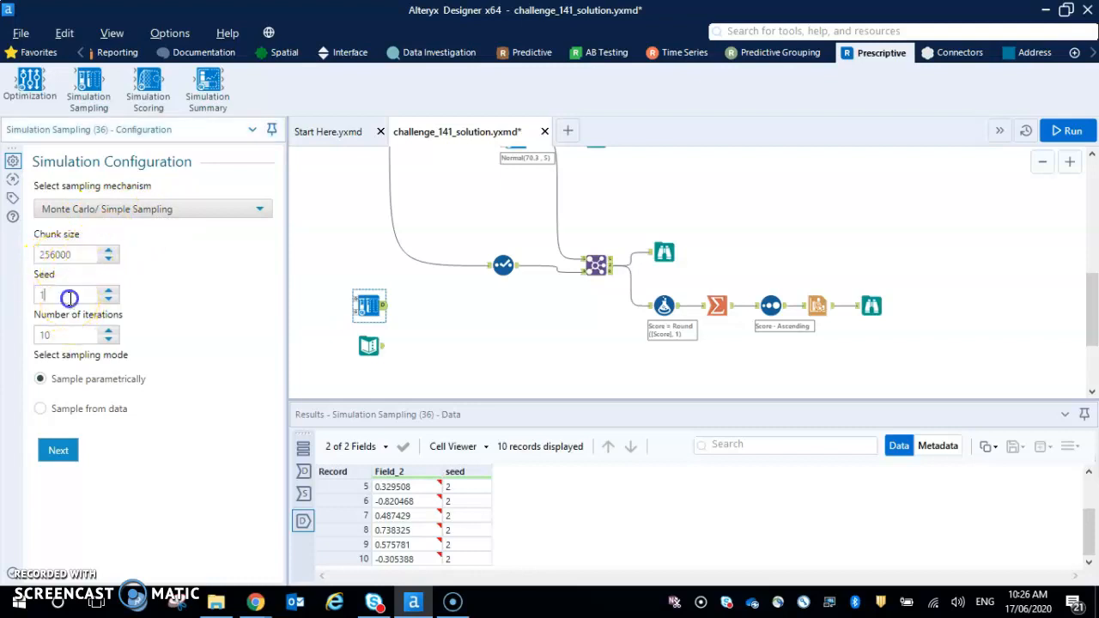
key(BackSpace)
click(217, 458)
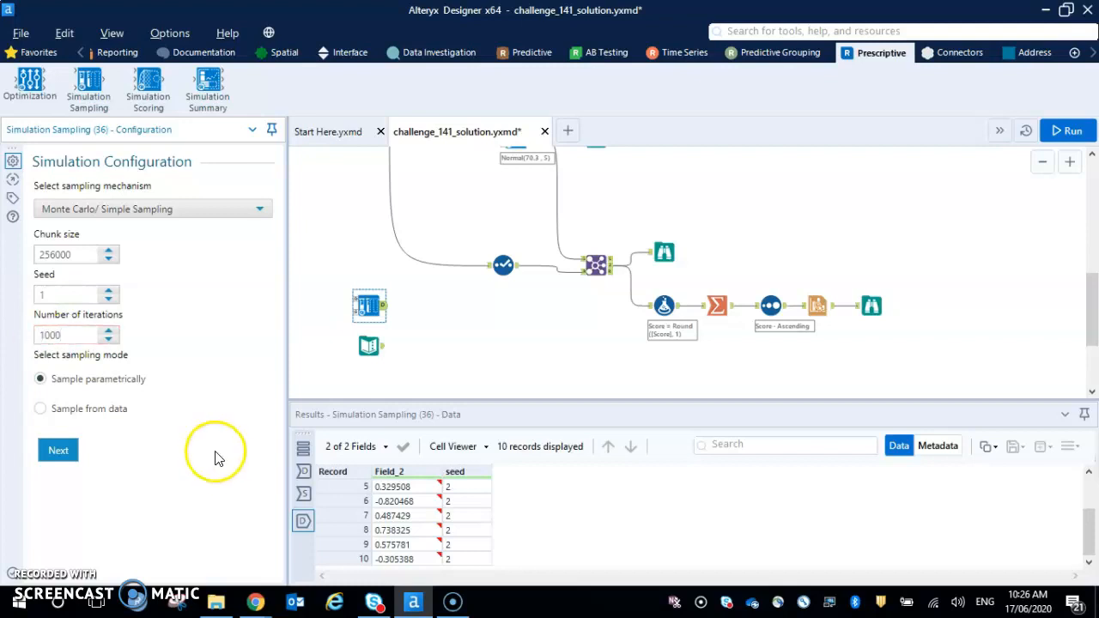
click(57, 450)
- Name the outgoing simulated data Score and choose the Normal distribution
click(61, 246)
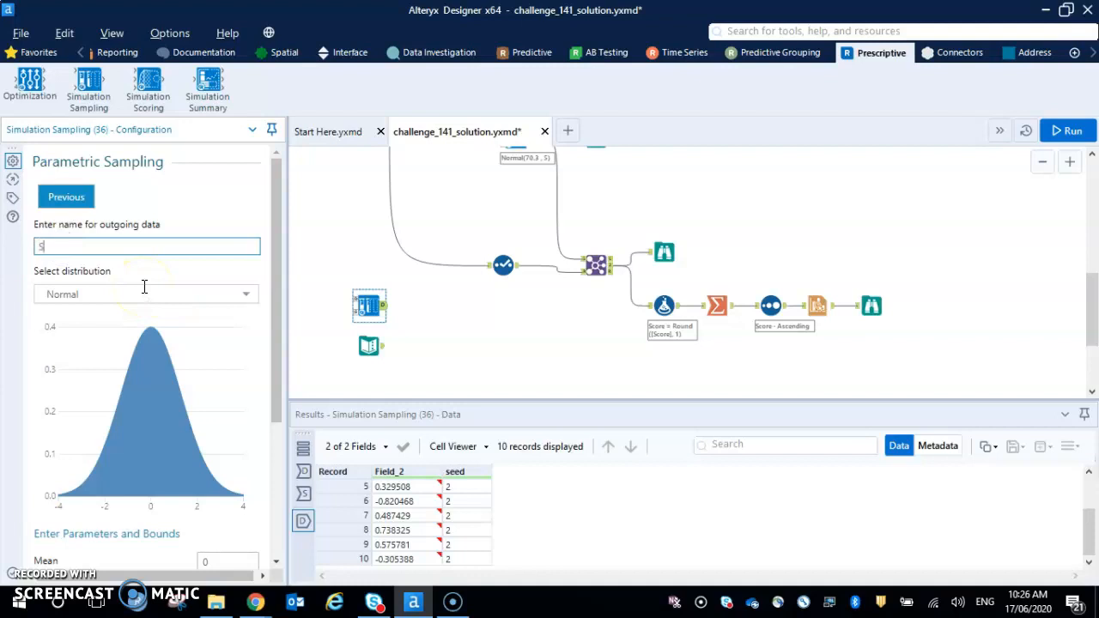
click(146, 292)
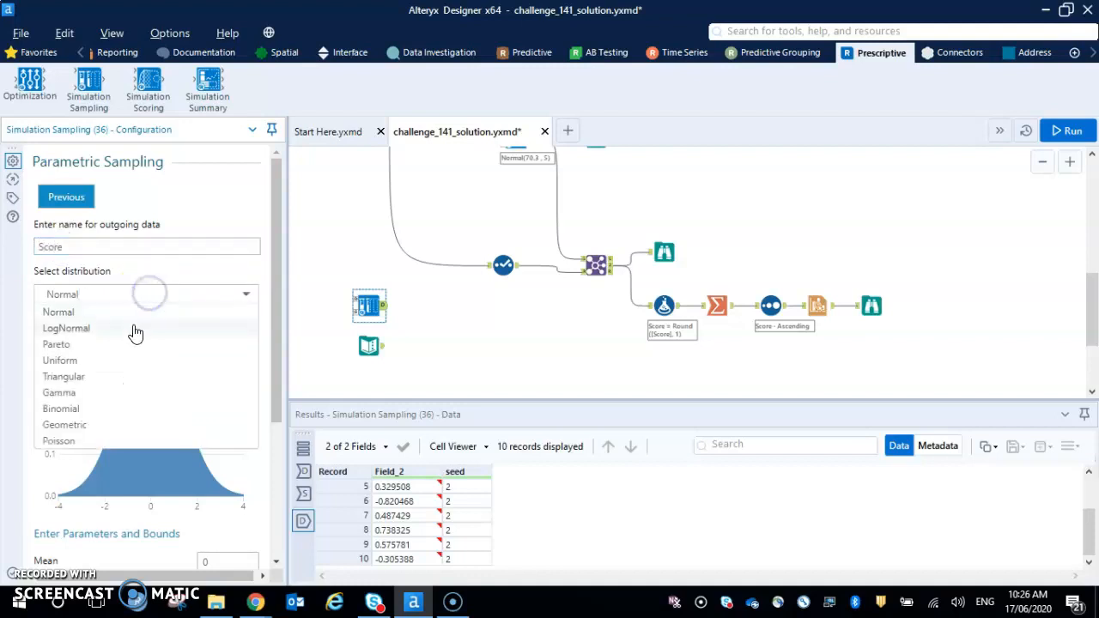
click(131, 314)
- Set the normal distribution's mean to 70 and its standard deviation to 5
scroll(170, 342, down, 3)
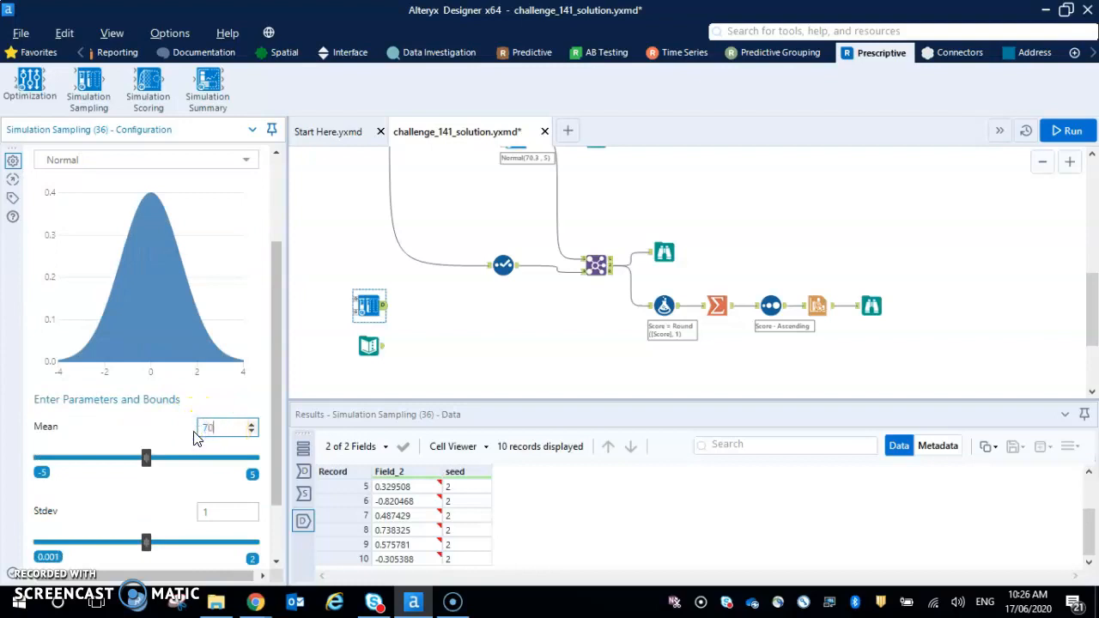
click(224, 405)
click(247, 518)
text(5)
click(147, 525)
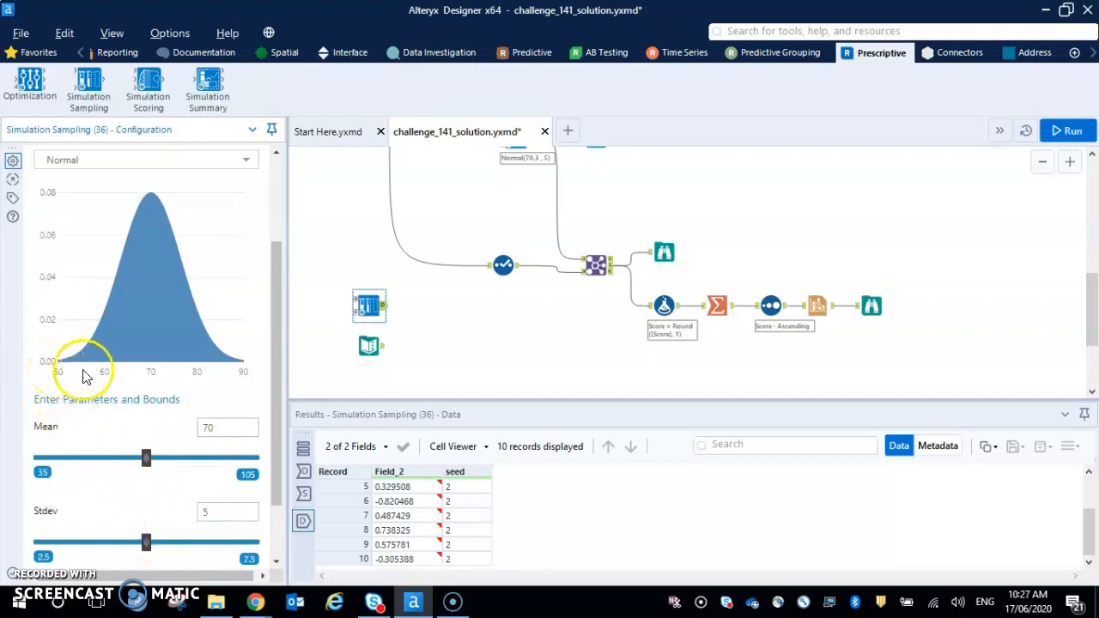
scroll(249, 384, down, 1)
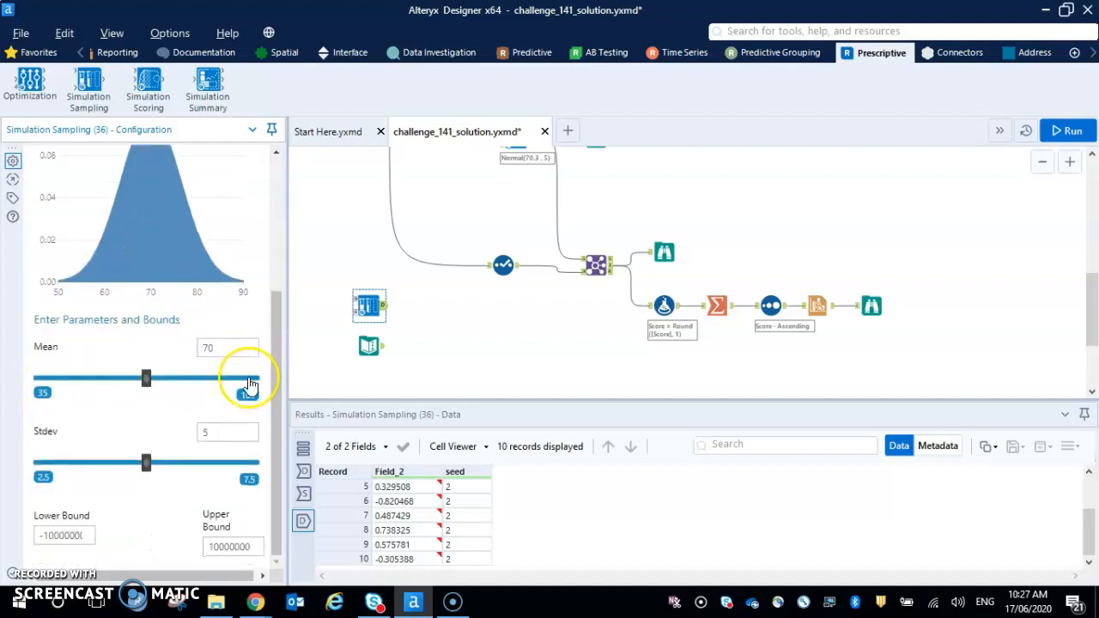
- Add a Join tool fed by the new Simulation Sampling tool on its left input and the Text Input on its right
scroll(407, 358, up, 1)
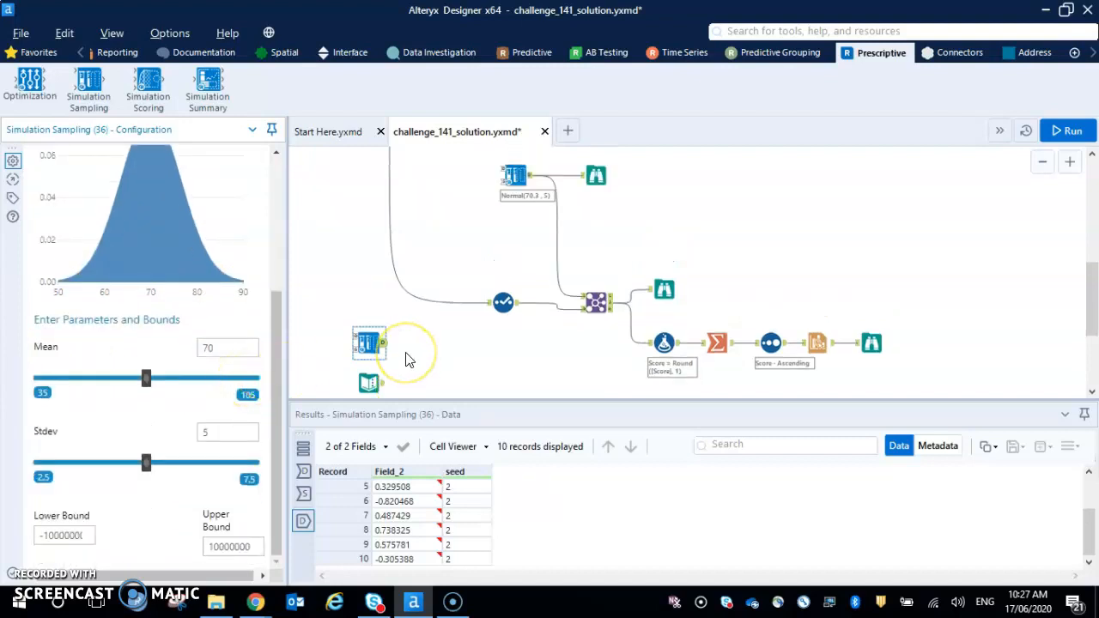
click(80, 52)
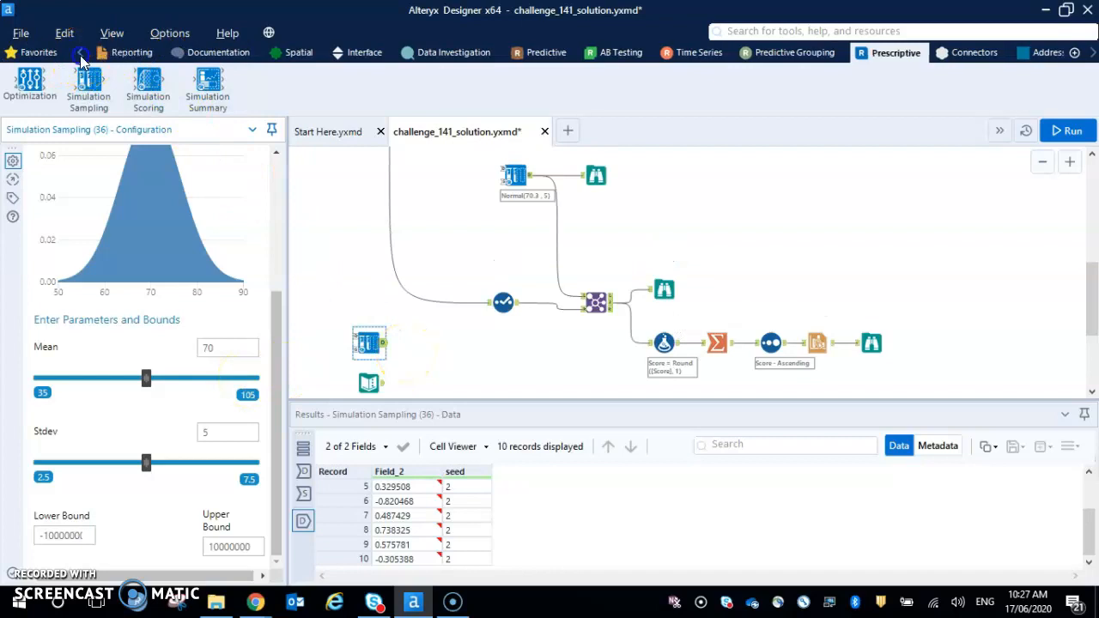
click(264, 52)
click(101, 77)
drag(208, 79, 443, 355)
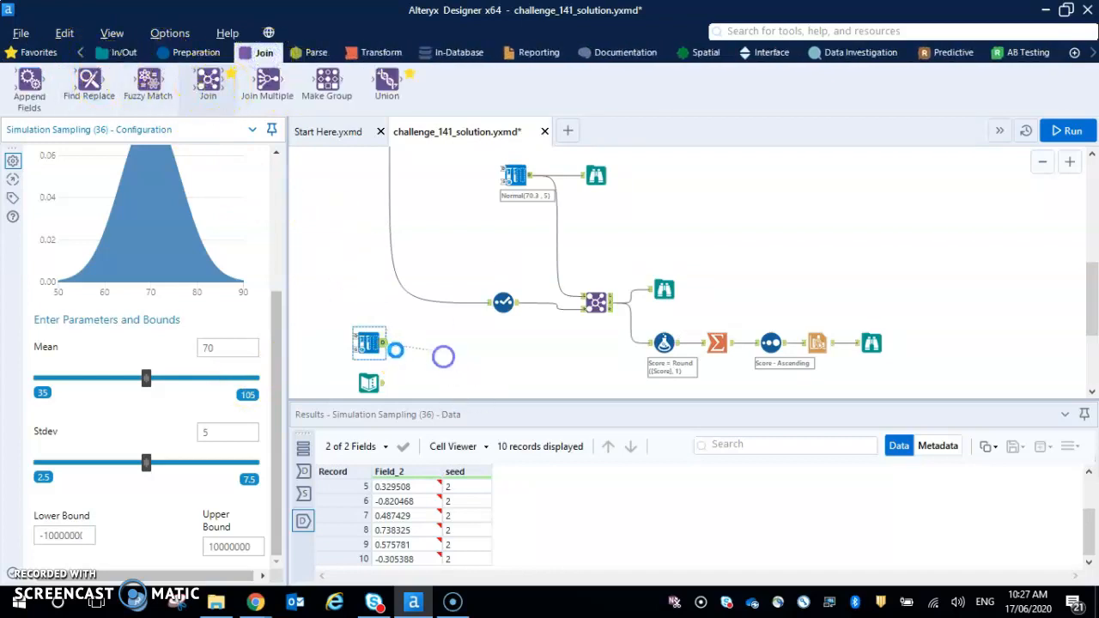
drag(383, 381, 432, 369)
- Set the new Join tool to join by record position and exclude the seed field
click(436, 361)
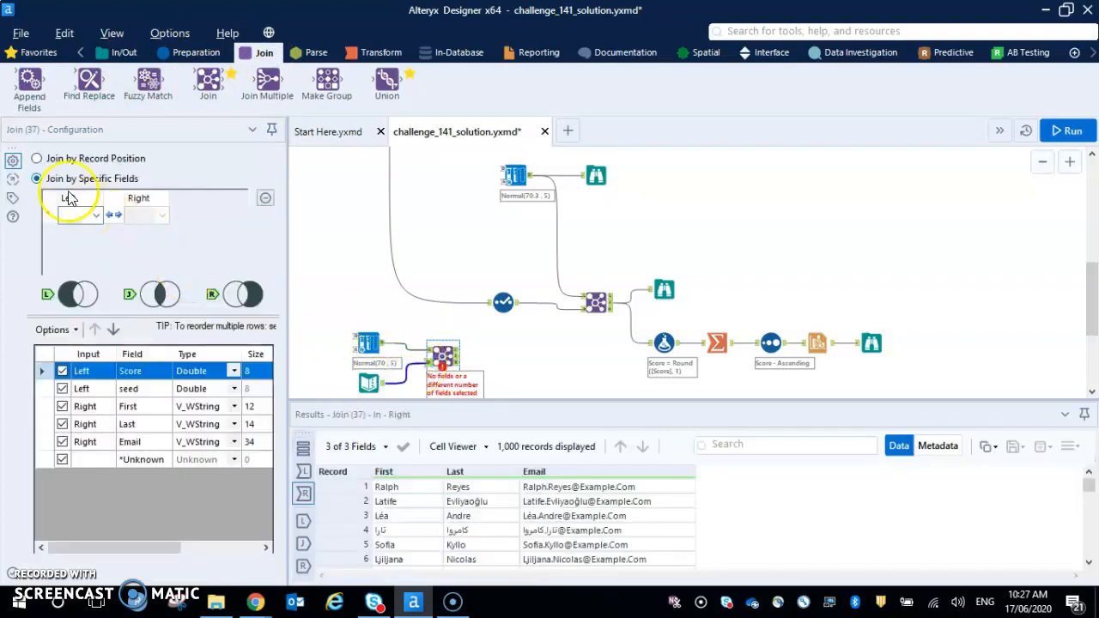
click(39, 159)
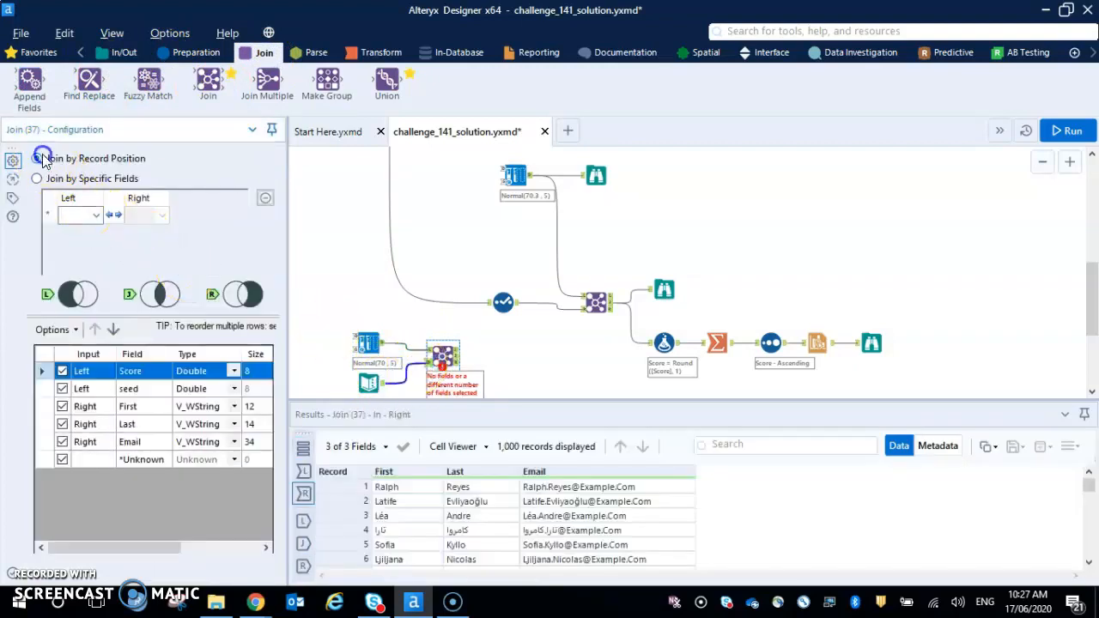
click(62, 388)
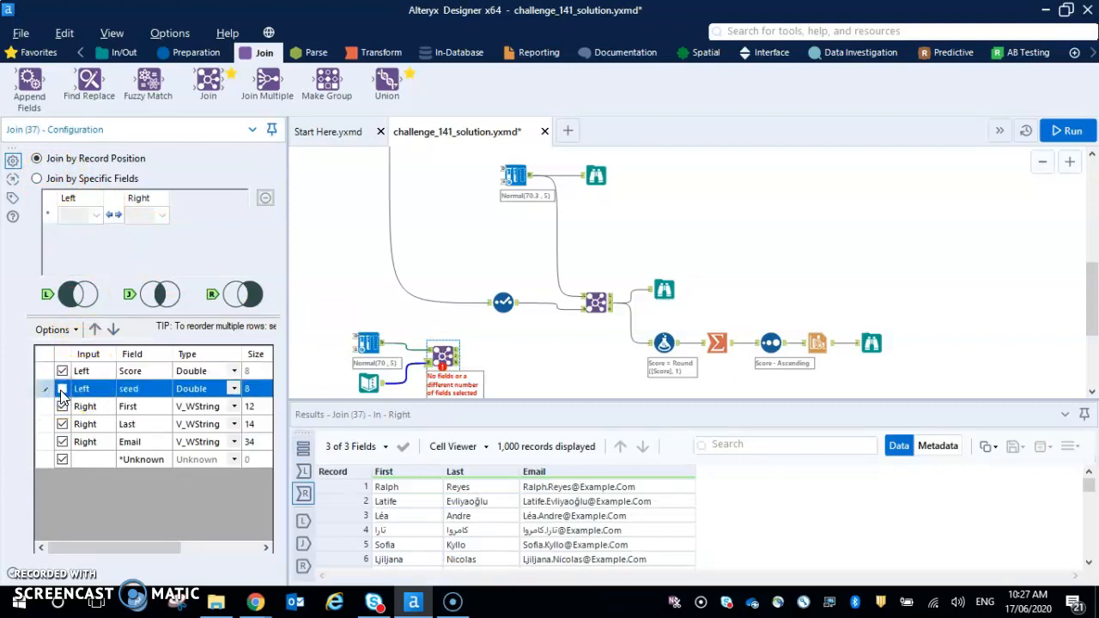
- Run the workflow and examine the joined records output by the new Join tool
key(ctrl+r)
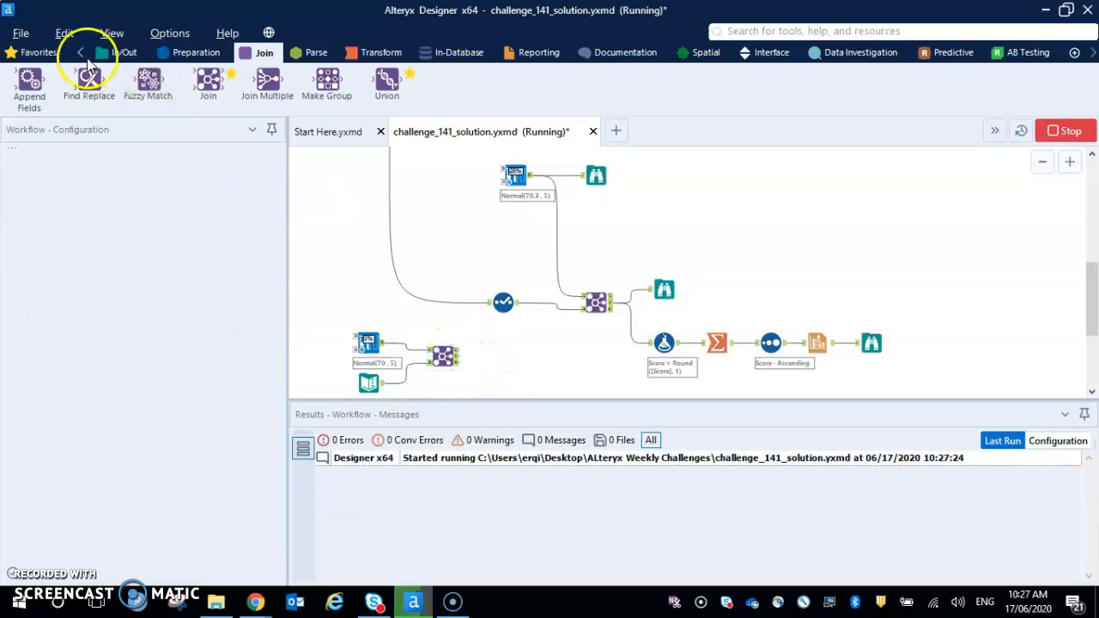
click(177, 60)
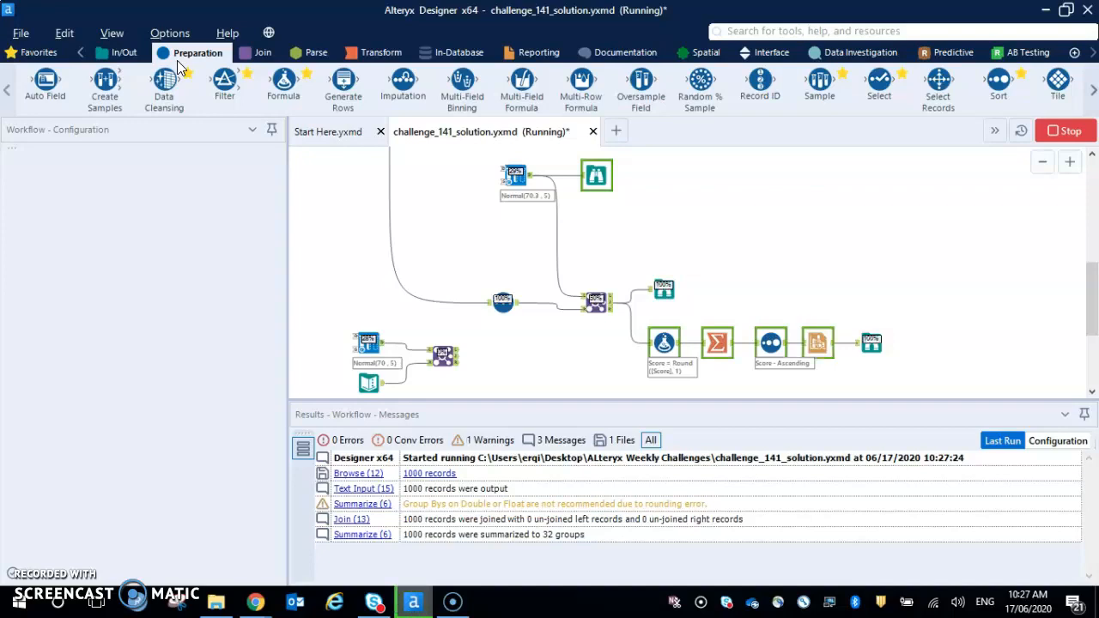
click(462, 358)
click(302, 543)
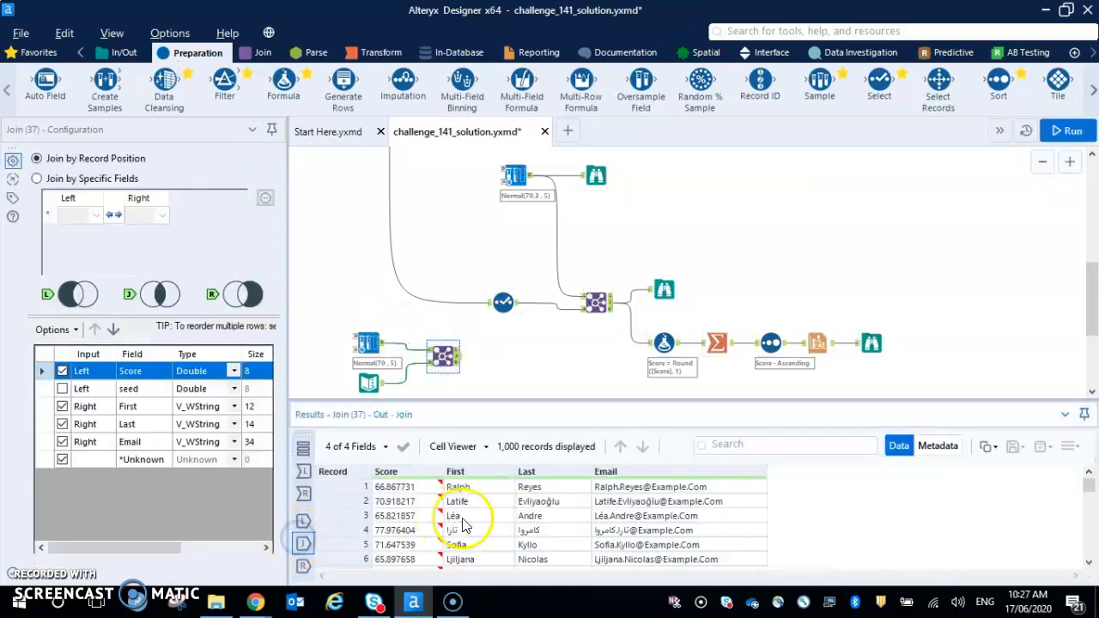
scroll(404, 532, down, 8)
scroll(406, 533, up, 8)
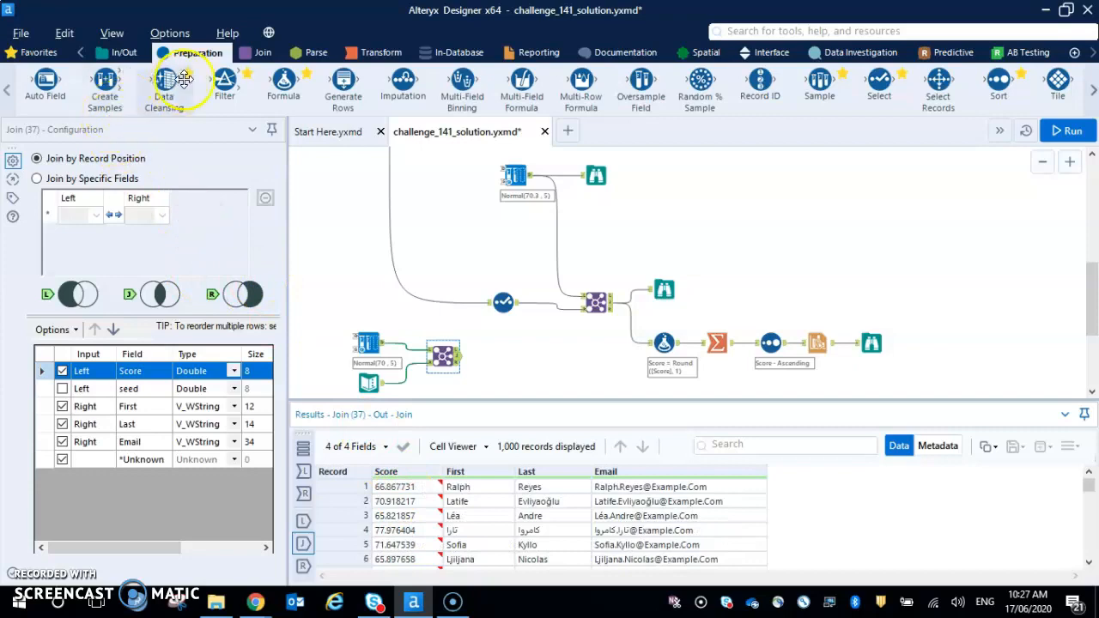
- Add a Formula tool to the new Join tool's joined output and choose Score as its output column
drag(283, 81, 496, 357)
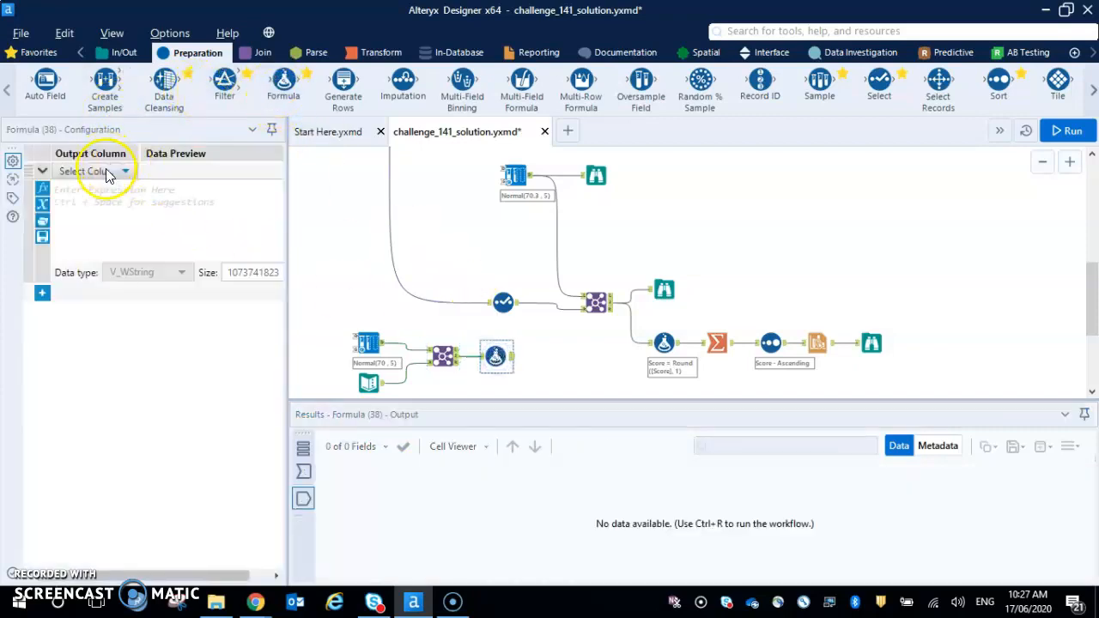
click(96, 171)
click(95, 210)
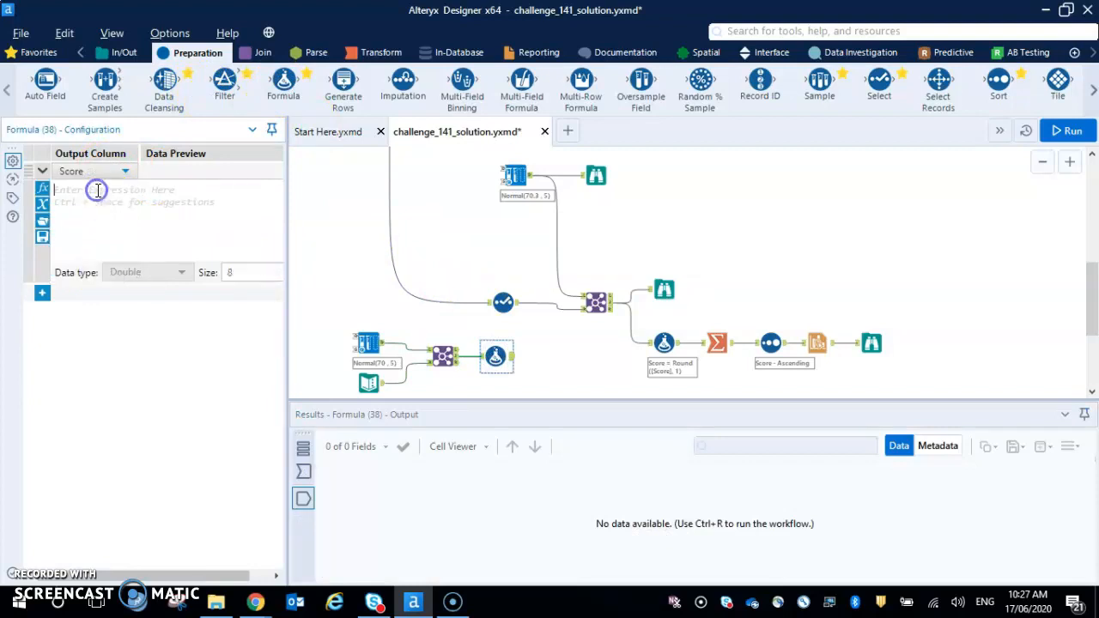
- Enter the expression Round([Score], 1) for the Score column in the new Formula tool
text(round)
key(Return)
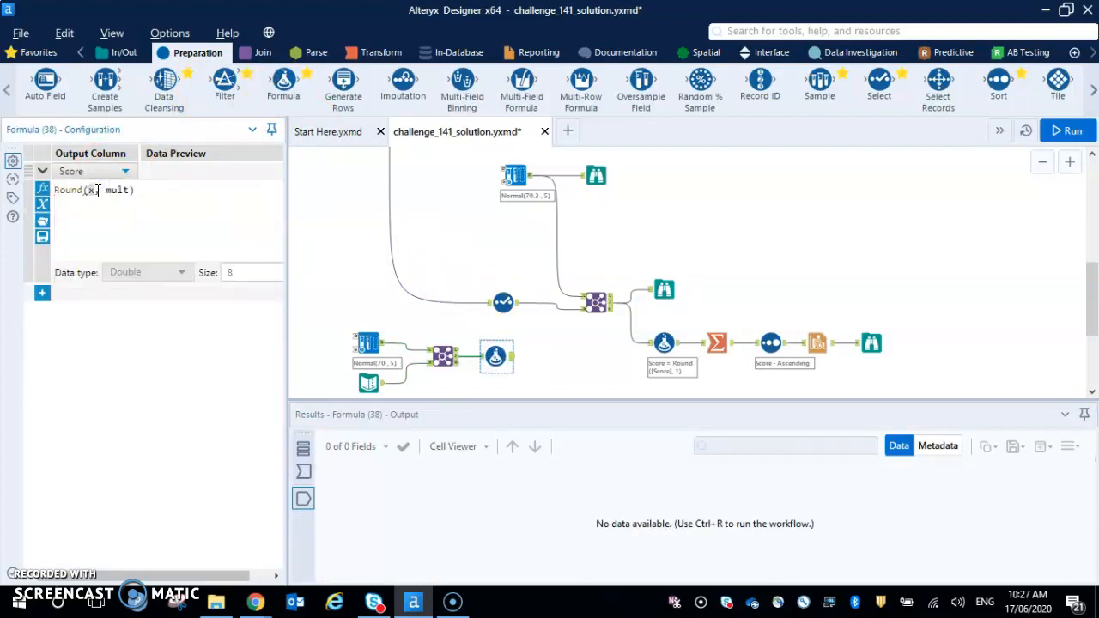
text([)
key(Down)
key(Down)
key(Up)
key(Up)
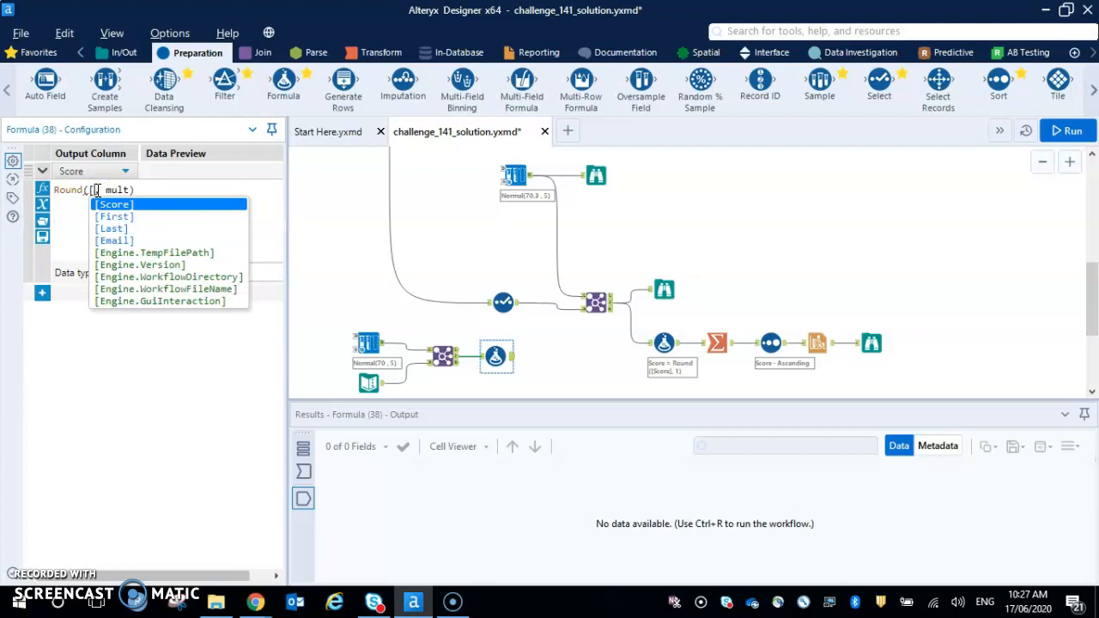
key(Return)
key(Right)
key(Right)
text(1)
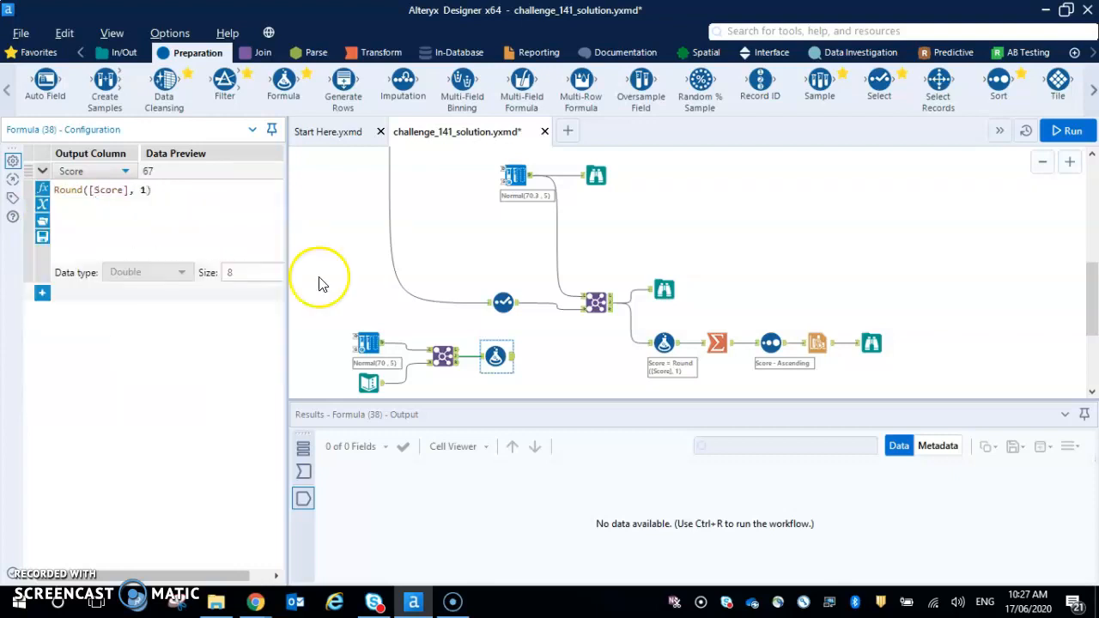
click(549, 387)
- Add a Summarize tool after the new Formula tool, with Group By and Count actions on the Score field
click(378, 53)
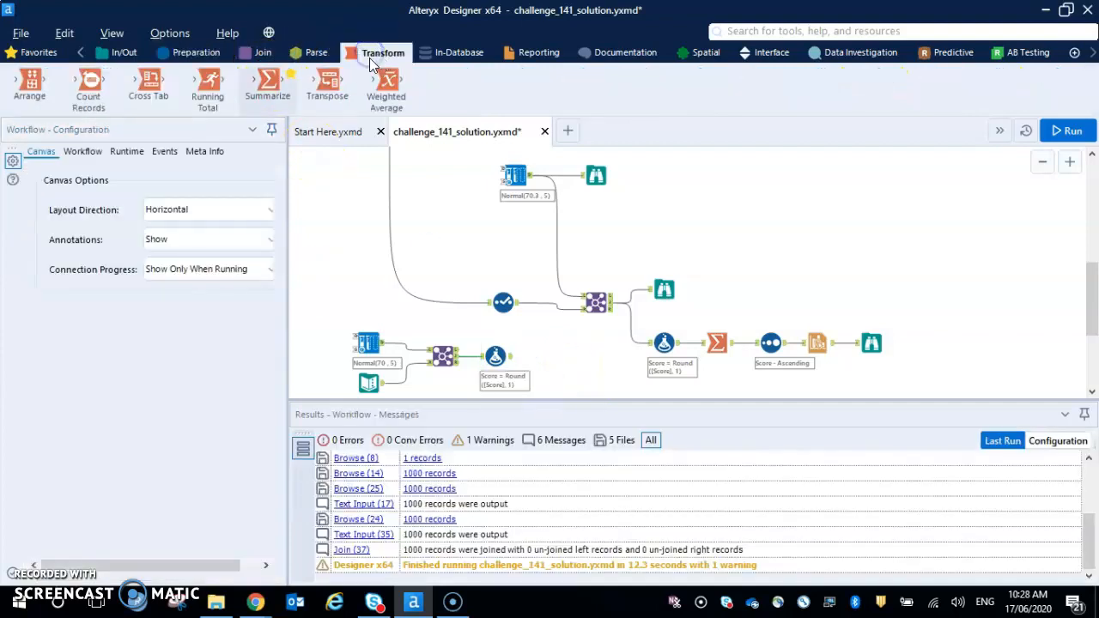
drag(262, 86, 550, 382)
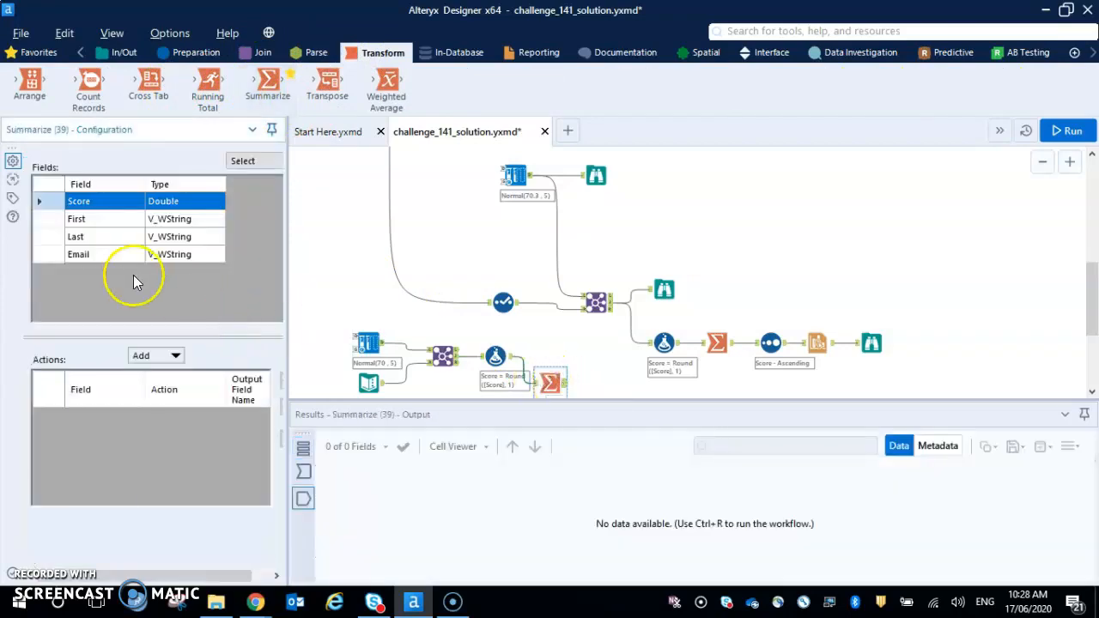
click(170, 355)
click(207, 287)
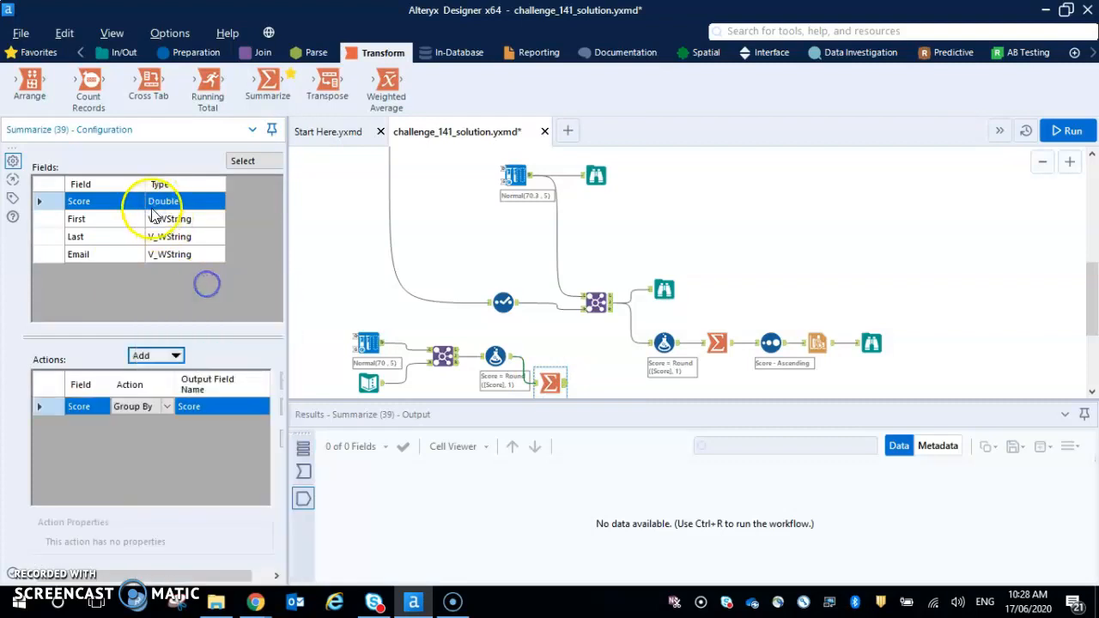
click(163, 355)
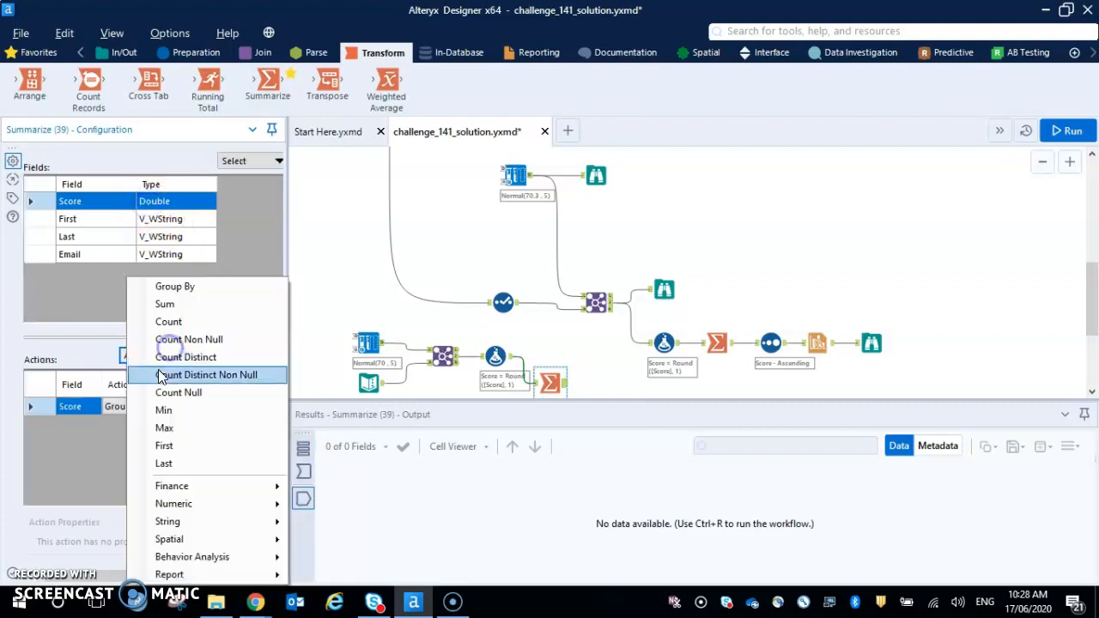
click(183, 323)
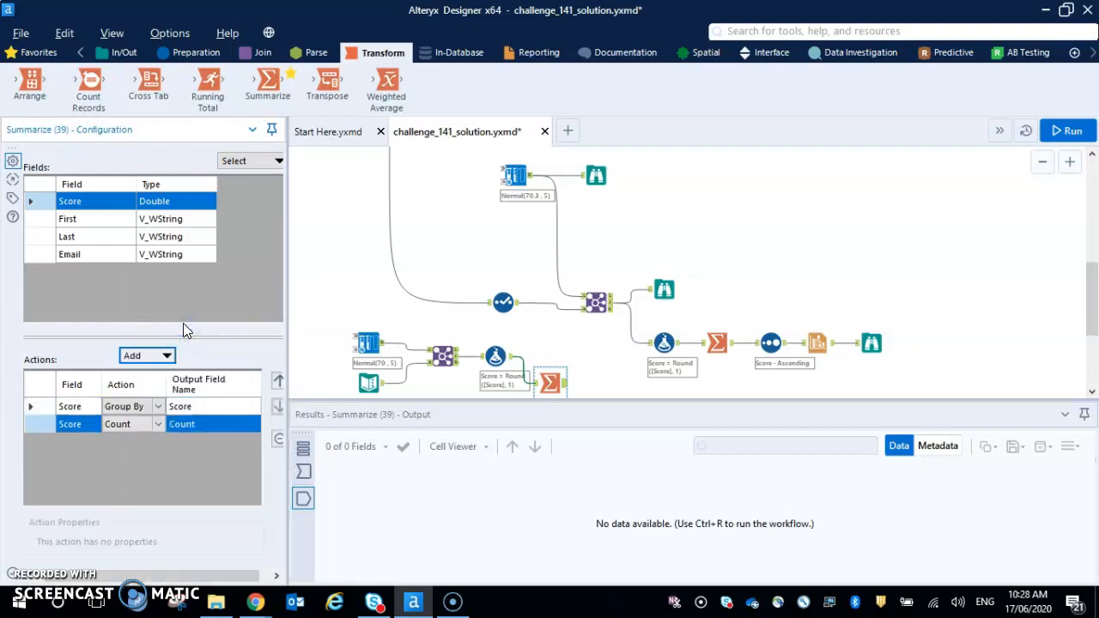
- Add a Sort tool after the new Summarize tool and sort by Score in Ascending order
click(172, 52)
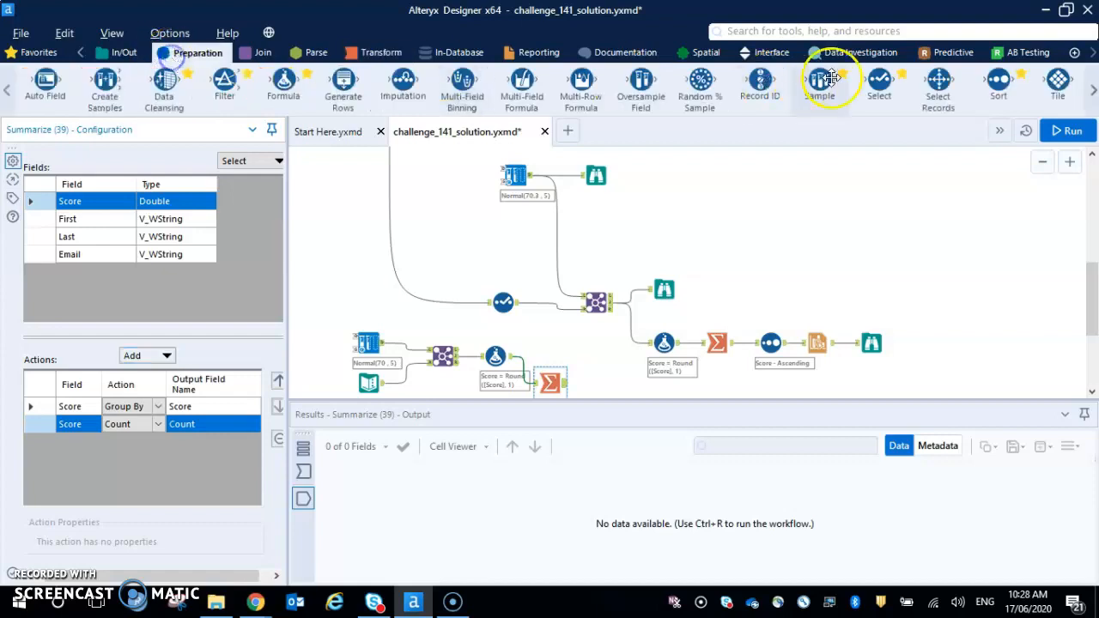
drag(998, 81, 604, 383)
click(121, 207)
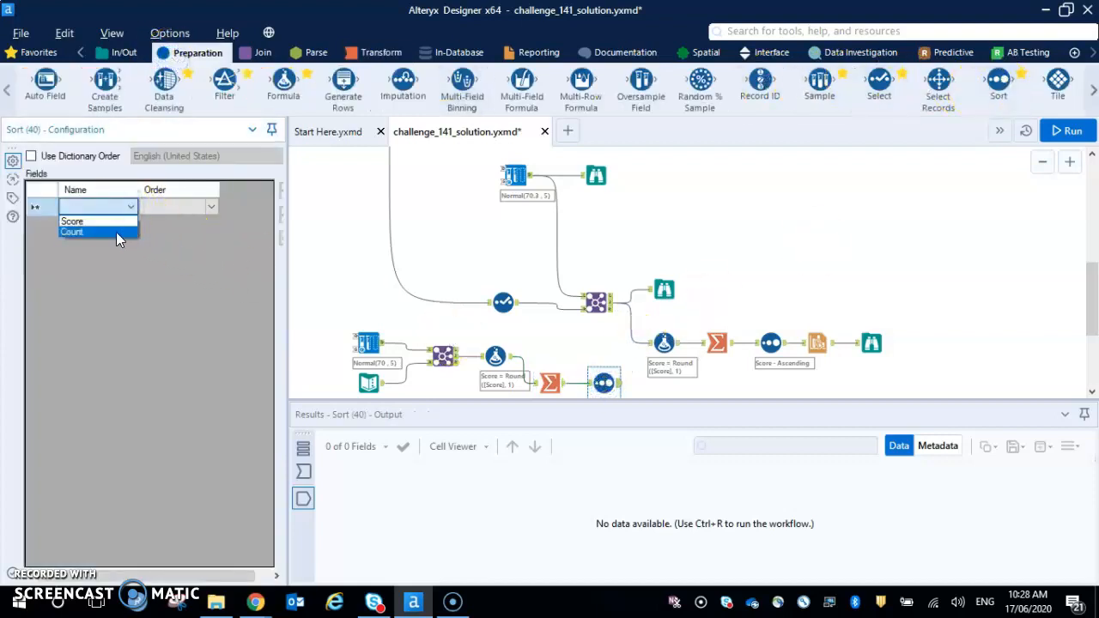
click(110, 220)
click(209, 207)
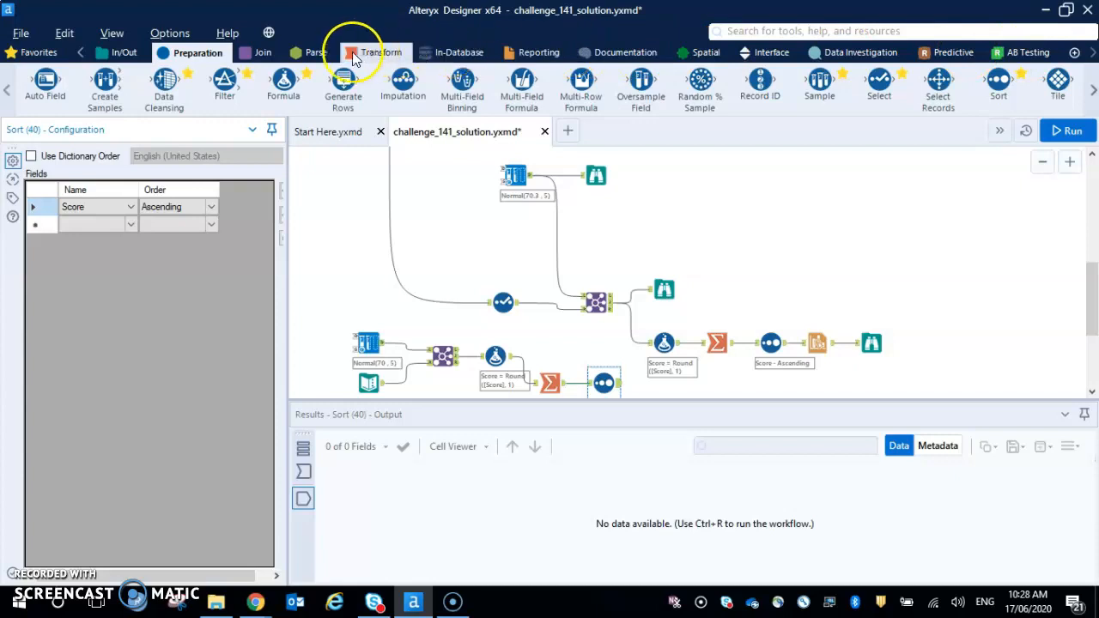
- Add an Interactive Chart tool after the new Sort tool and open its chart configuration
click(532, 53)
click(207, 87)
drag(207, 87, 668, 391)
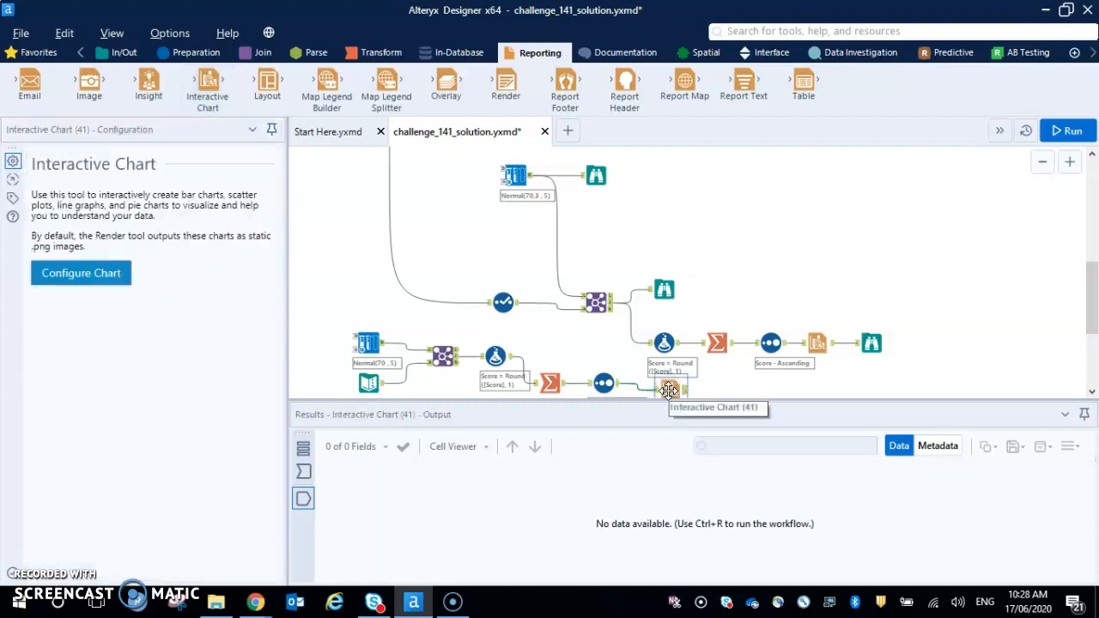
click(86, 275)
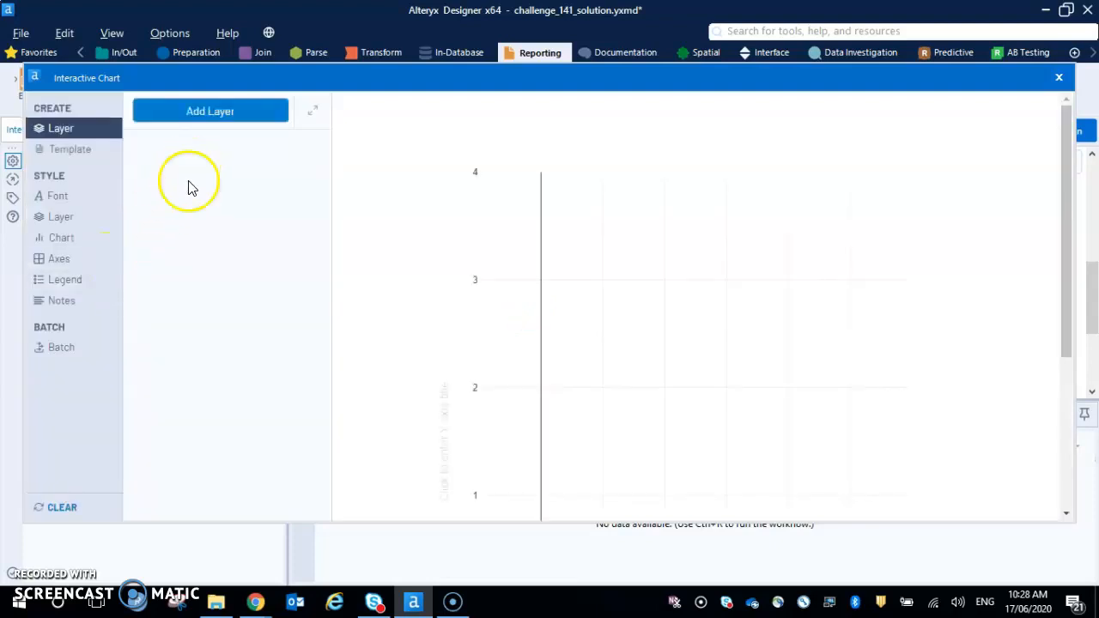
- Add a chart layer named Chart with the Scatter type
click(230, 115)
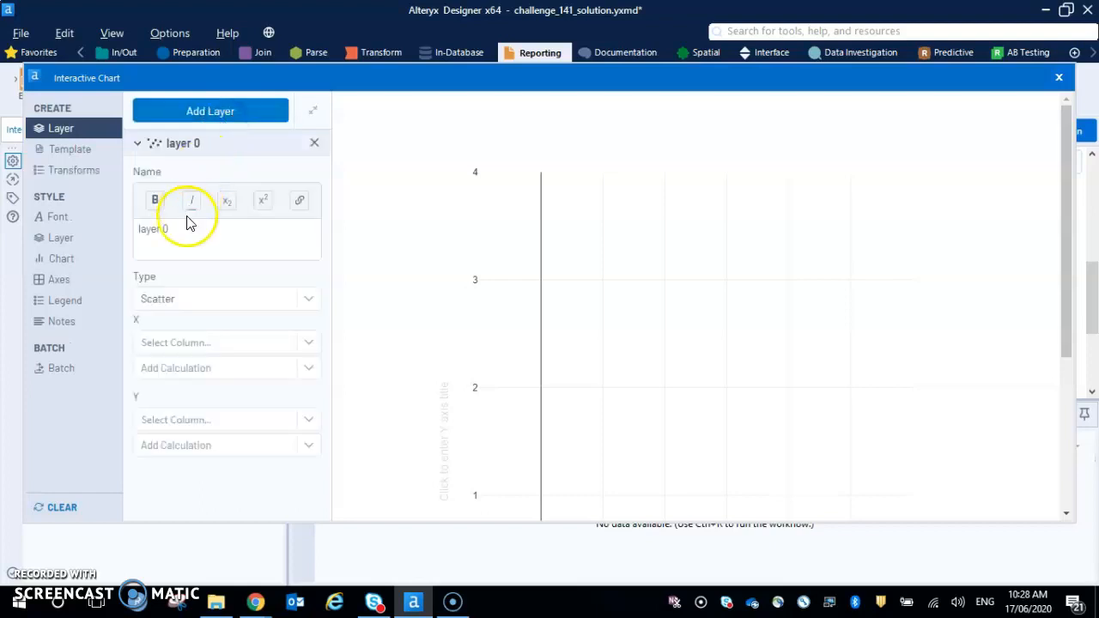
drag(177, 235, 104, 226)
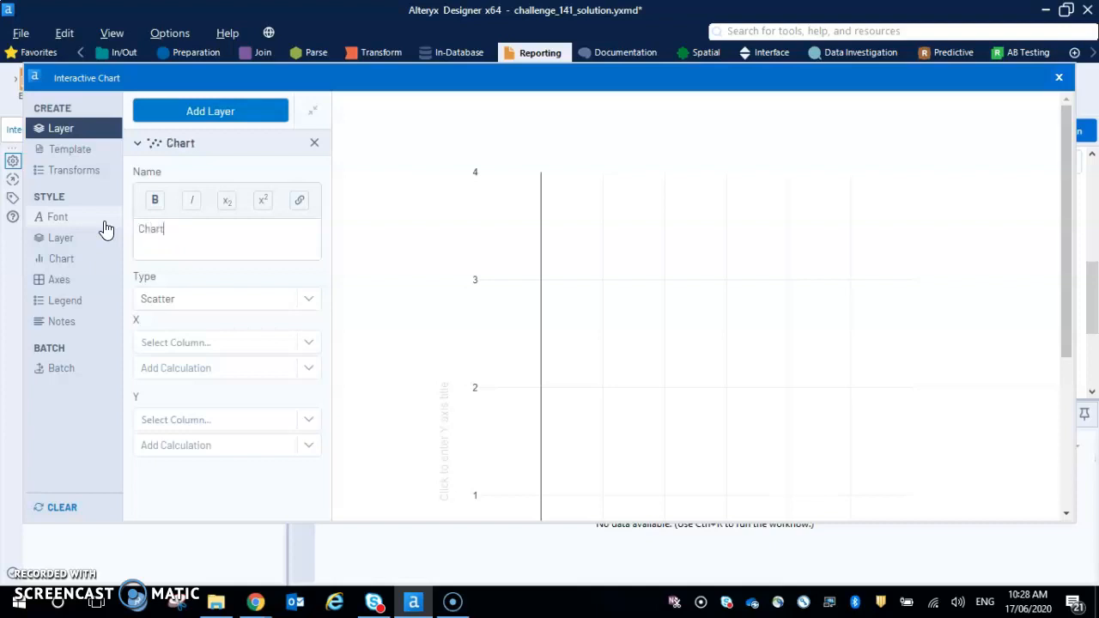
click(190, 301)
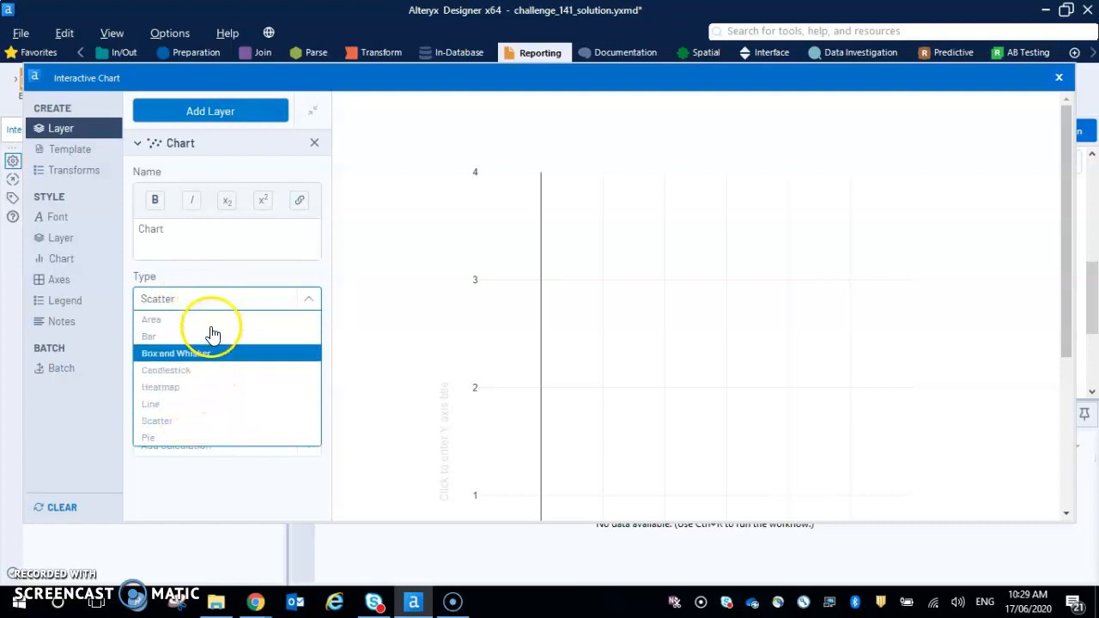
click(197, 423)
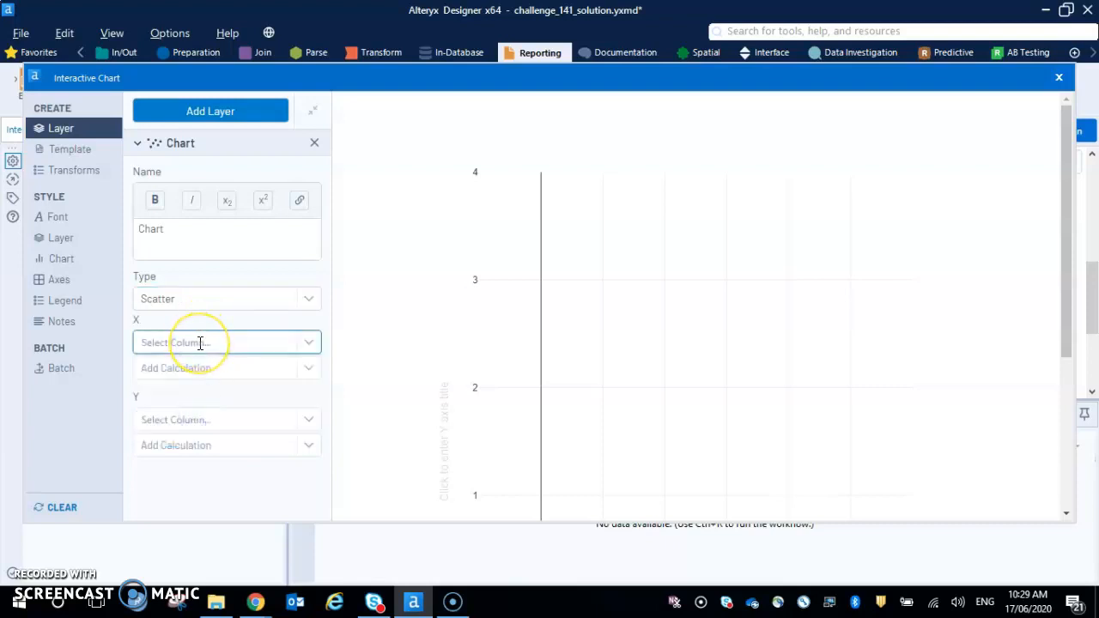
- Assign Score to the layer's X axis and Count to its Y axis, and close the chart configuration
click(199, 343)
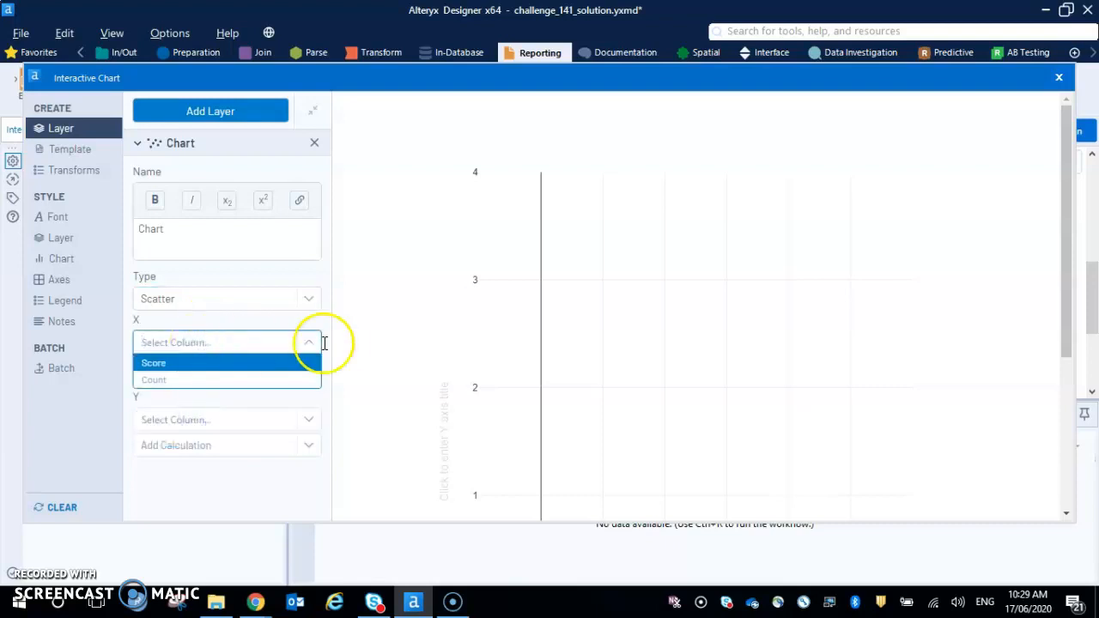
click(199, 369)
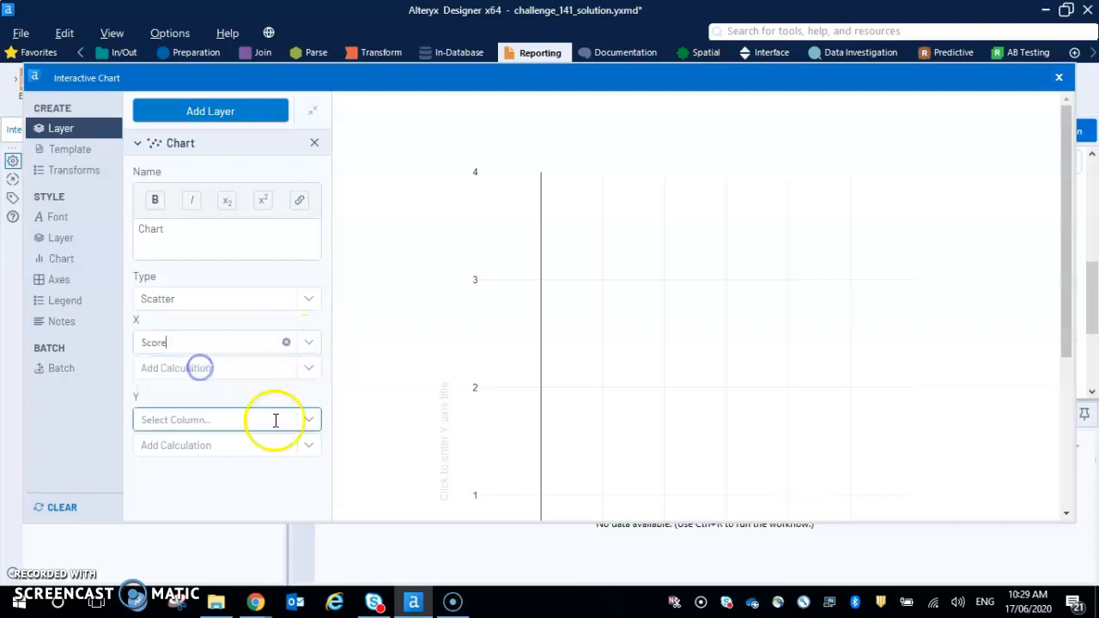
click(307, 420)
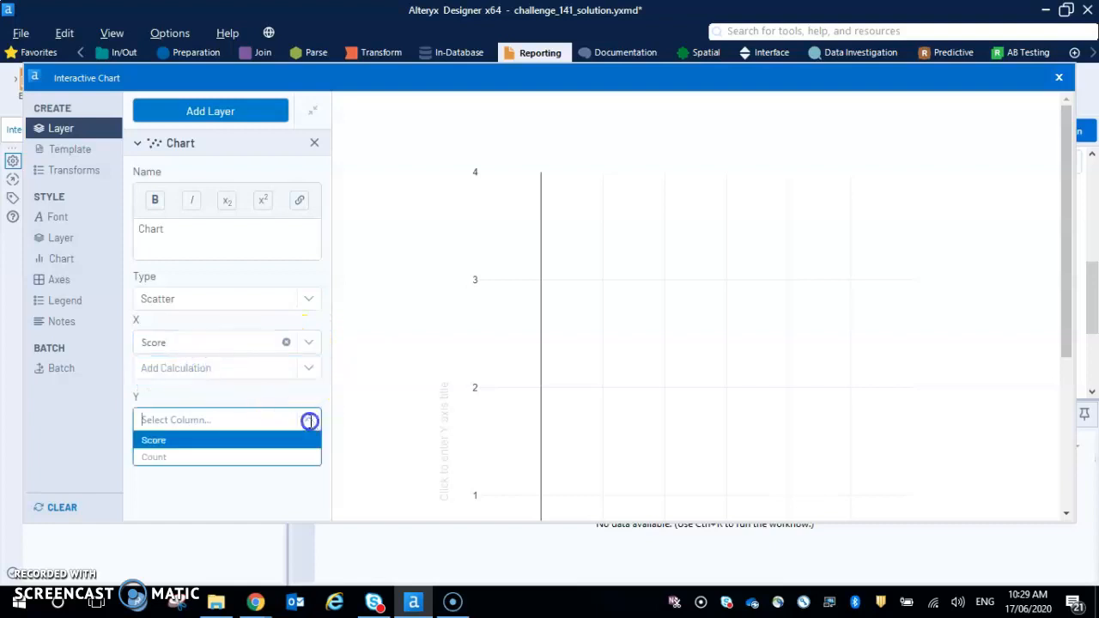
click(197, 457)
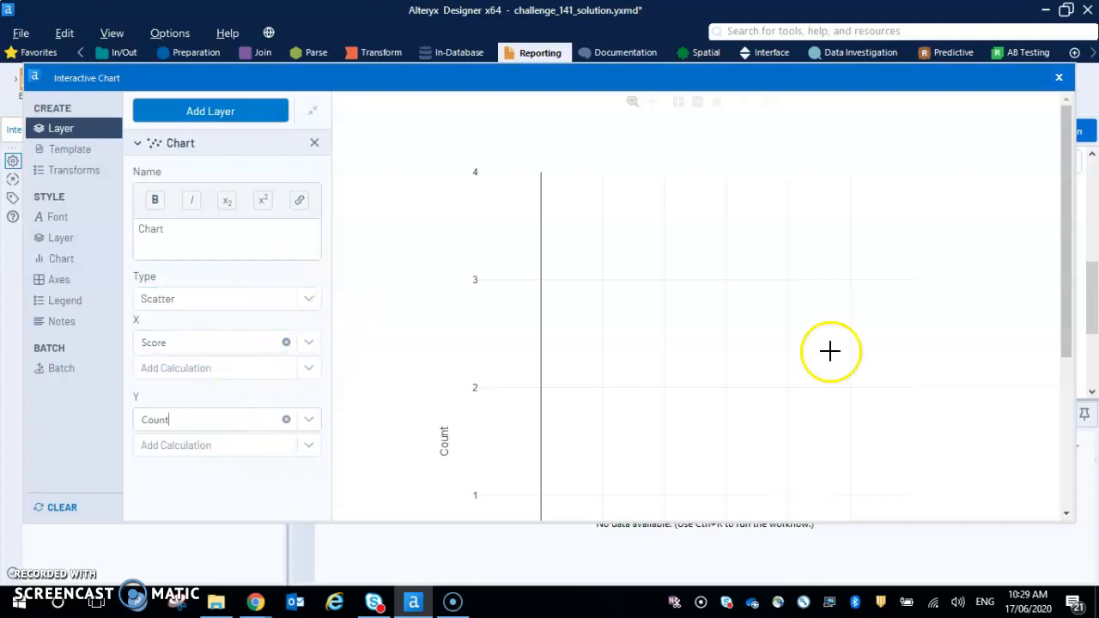
drag(1059, 299, 1097, 258)
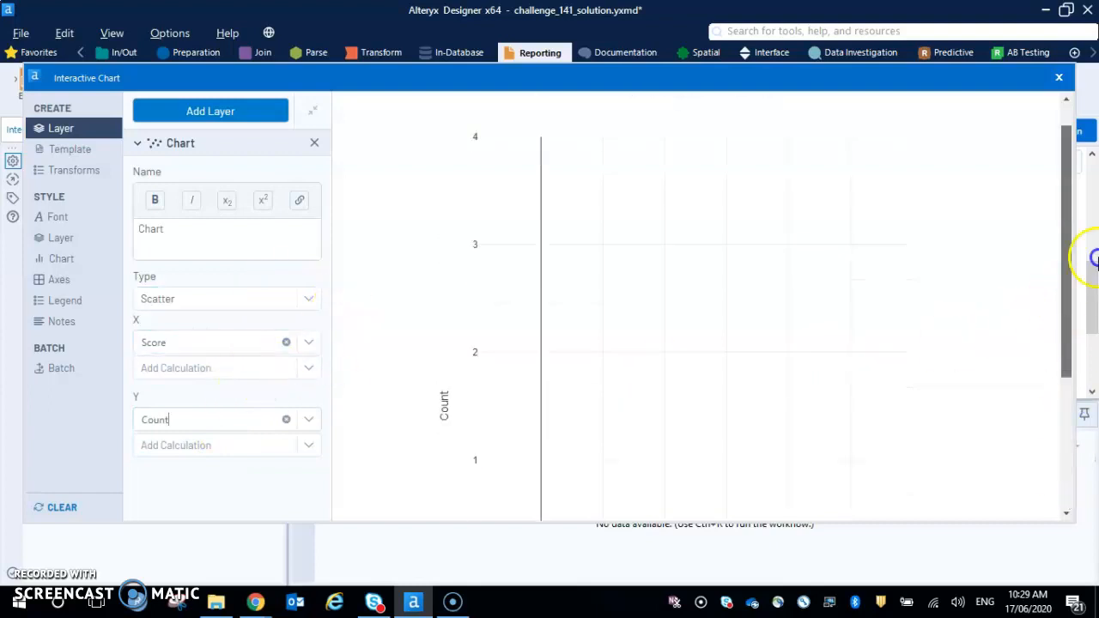
click(1060, 77)
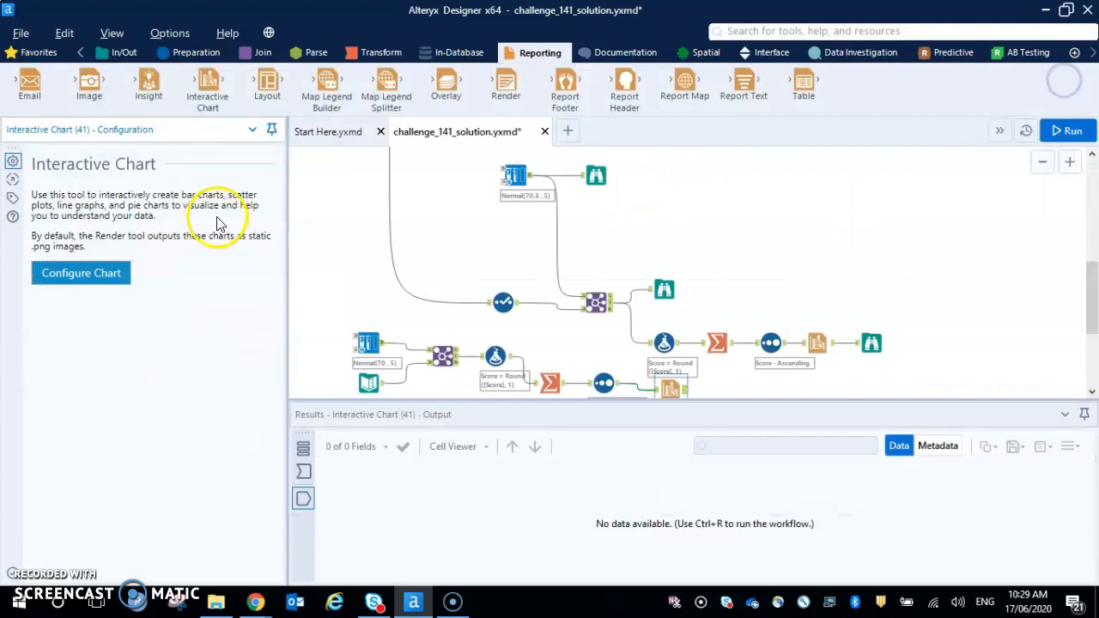
- Add a Browse tool after the new Interactive Chart tool and run the workflow
scroll(623, 377, down, 1)
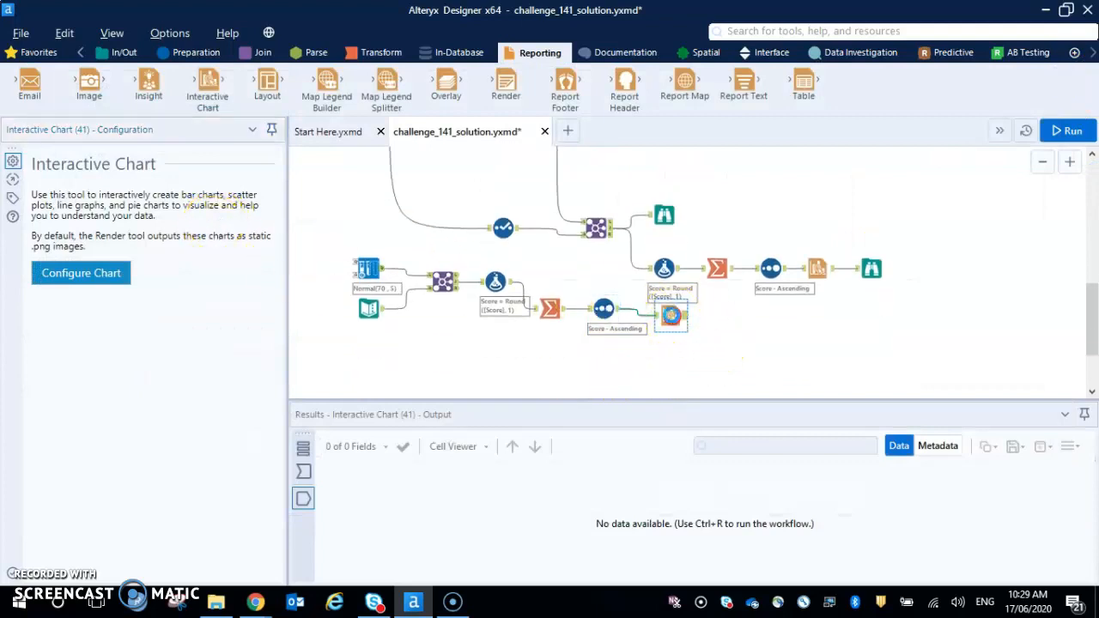
right_click(674, 316)
click(753, 544)
click(729, 322)
key(ctrl+r)
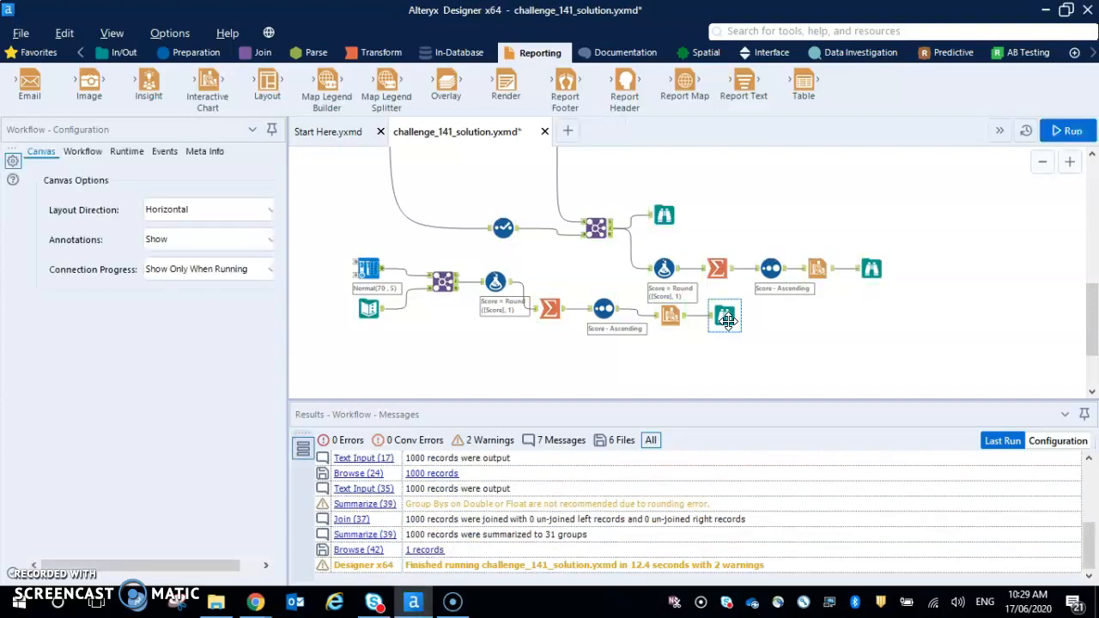
- Examine the score distribution in the new Browse tool's chart report, widening the configuration pane to see more of it
click(725, 318)
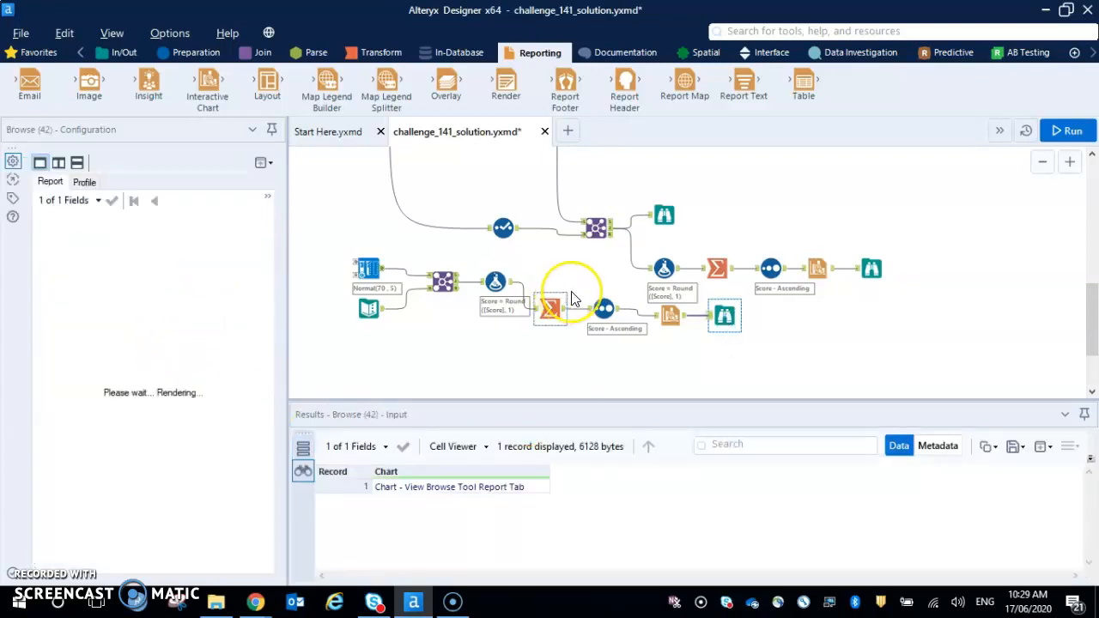
drag(289, 358, 522, 361)
scroll(434, 363, down, 3)
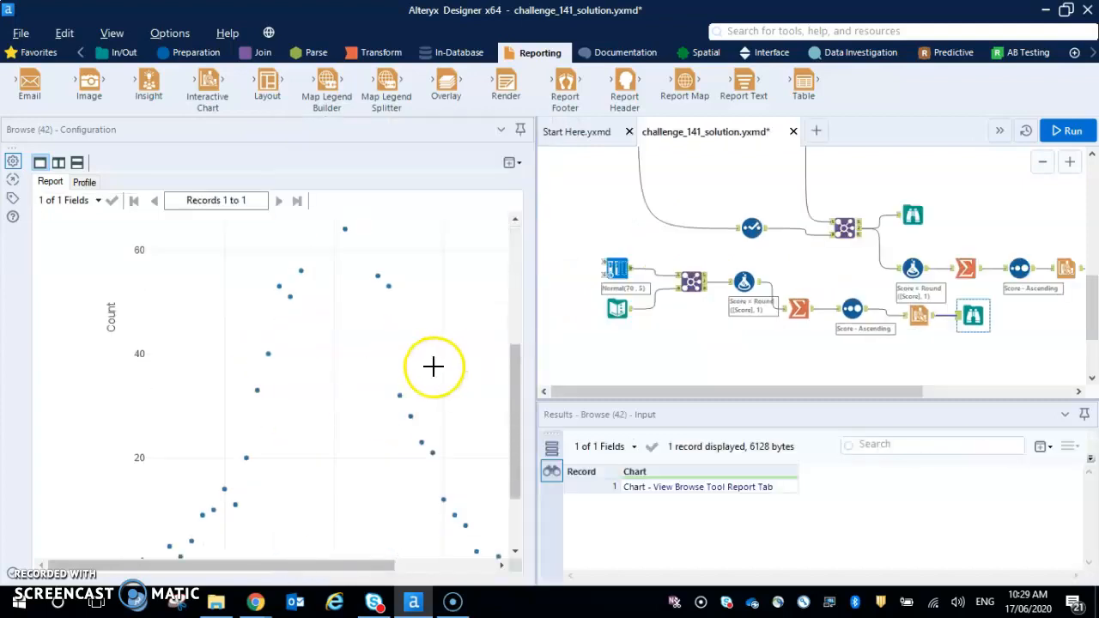
scroll(366, 390, down, 3)
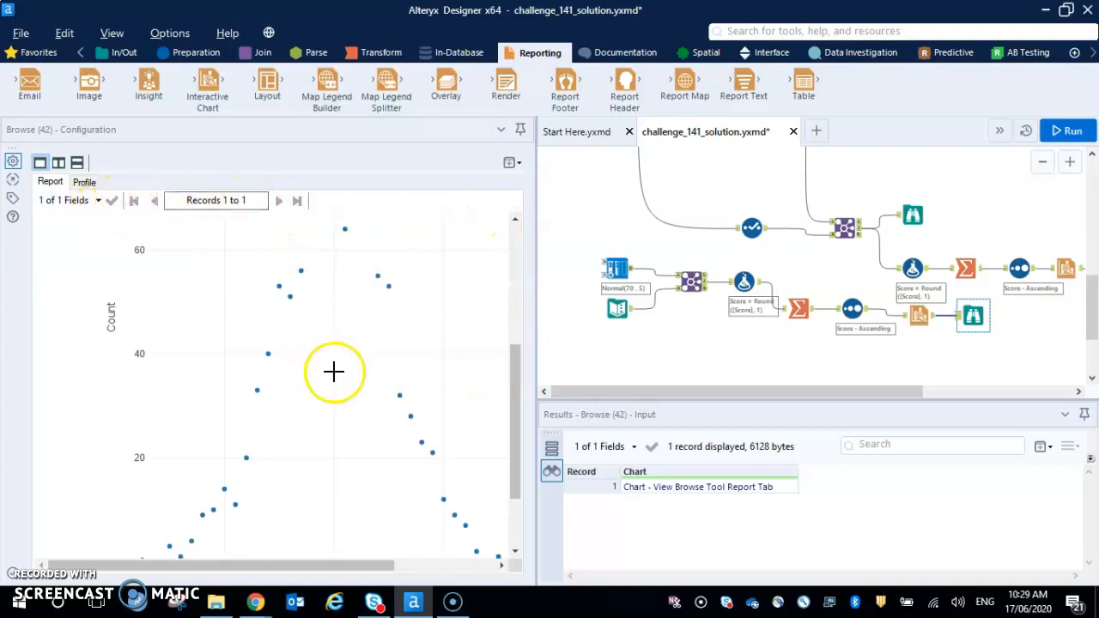
scroll(347, 395, down, 3)
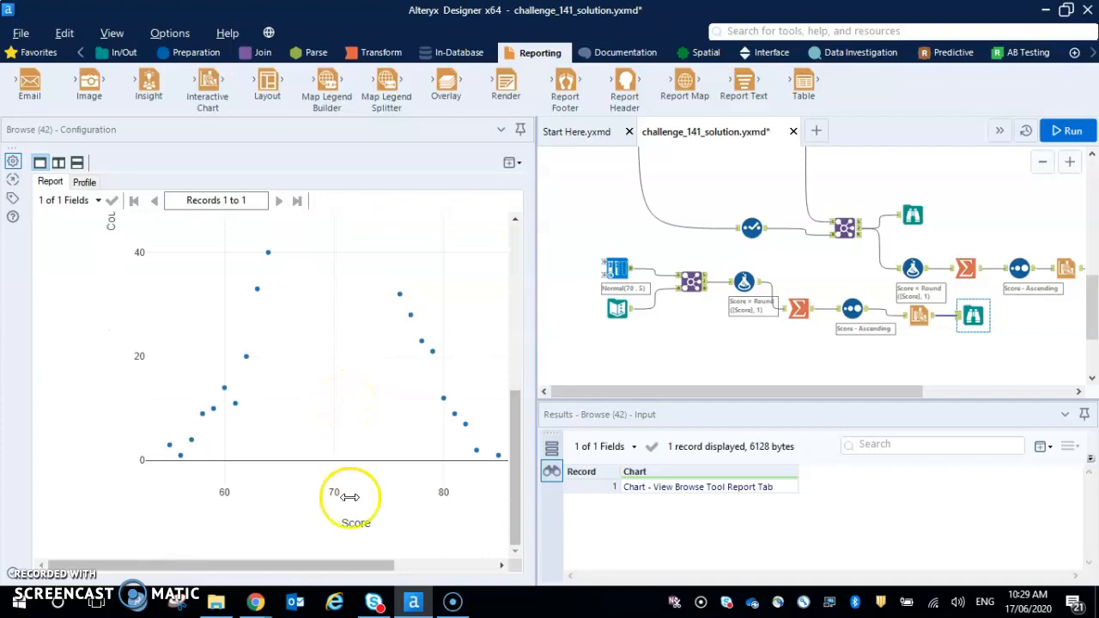
mouse_move(352, 565)
mouse_down()
mouse_move(434, 567)
mouse_move(373, 569)
mouse_up()
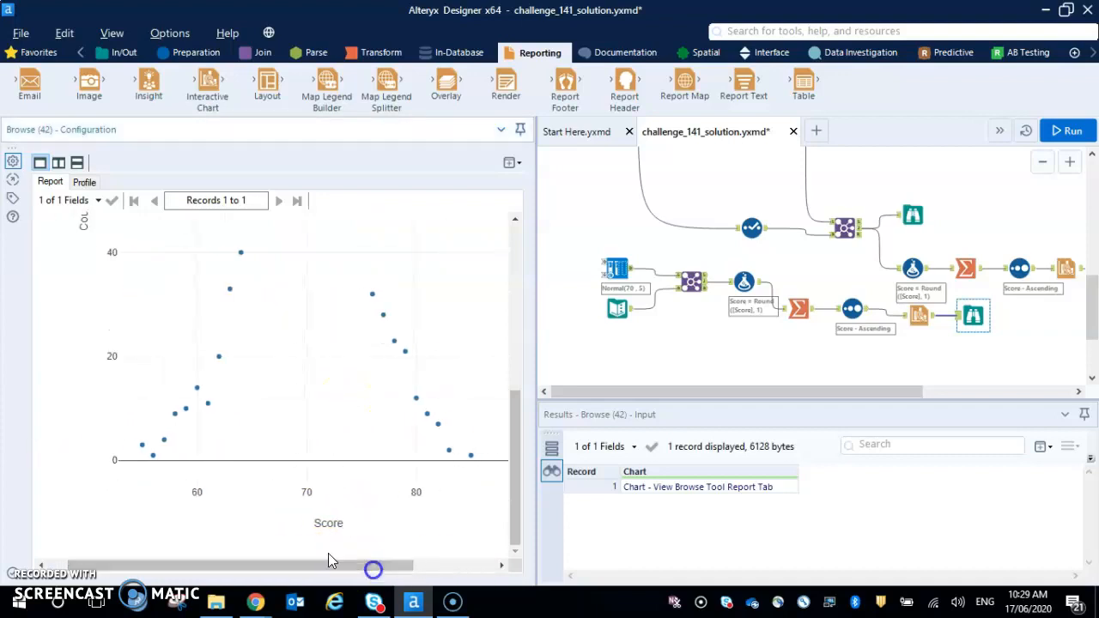
scroll(282, 441, up, 5)
scroll(282, 442, down, 2)
scroll(282, 441, down, 3)
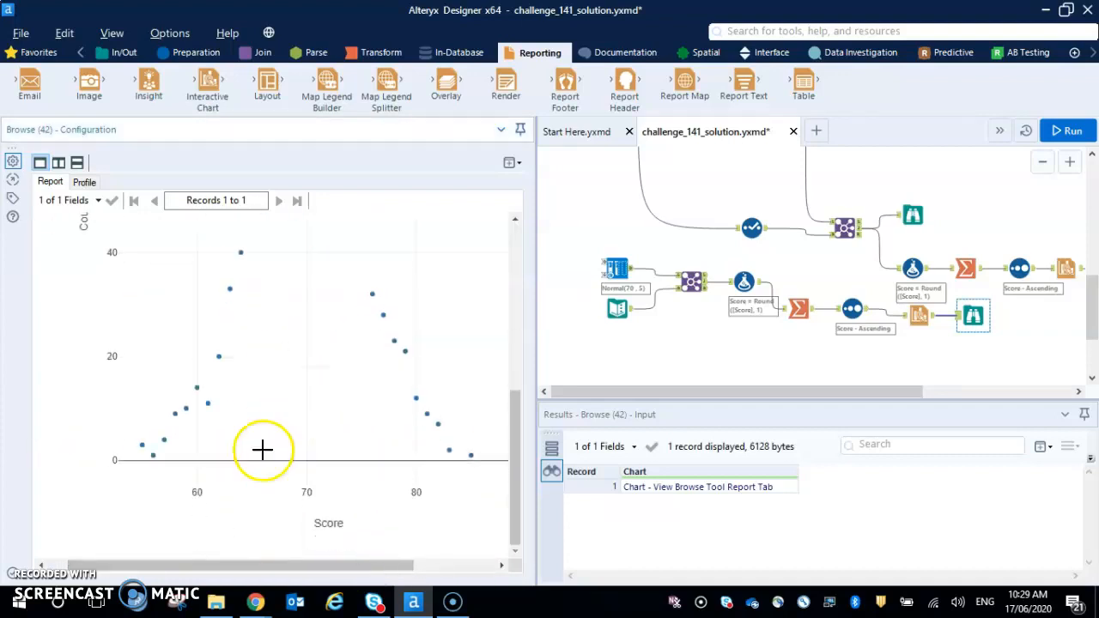
click(142, 455)
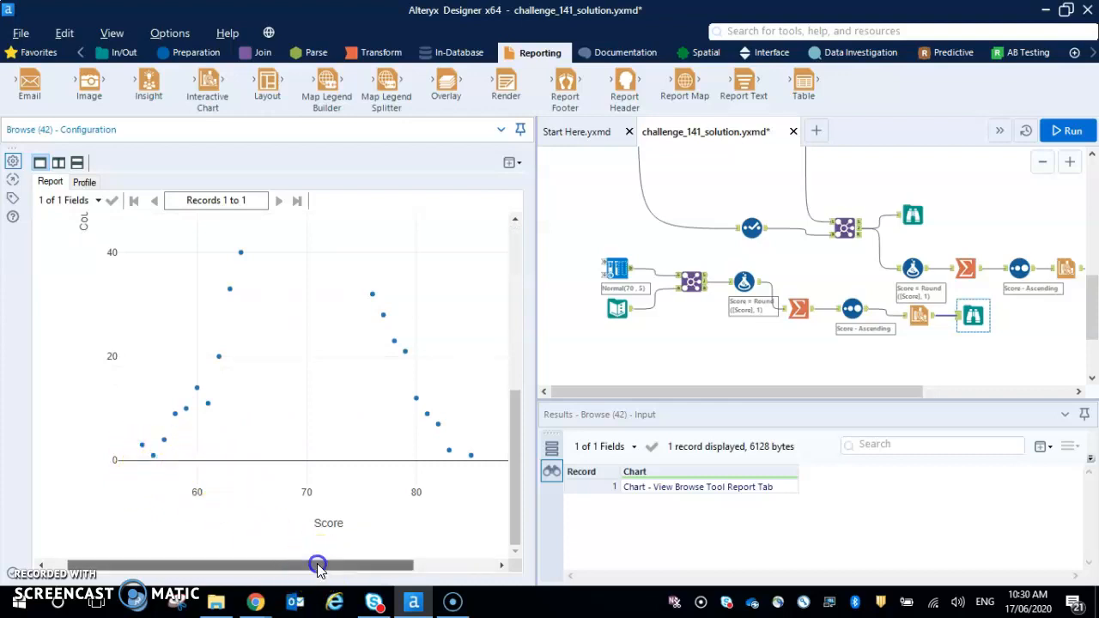
drag(314, 564, 455, 568)
scroll(341, 473, up, 3)
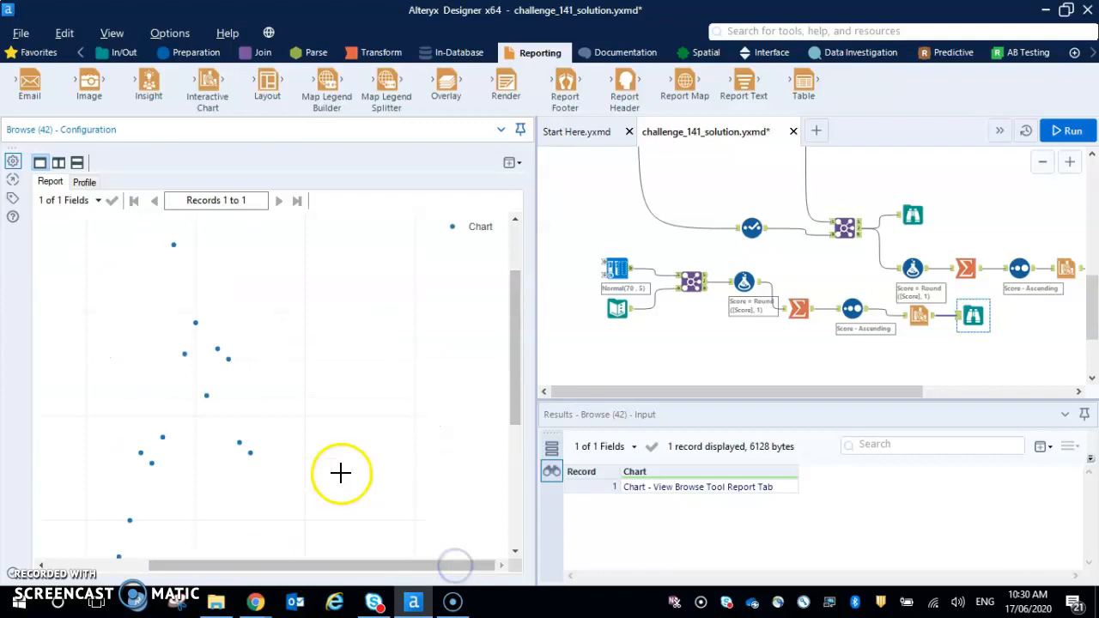
- Compare the rendered chart with the expected exam score chart in the Outputs container
drag(1089, 325, 1092, 249)
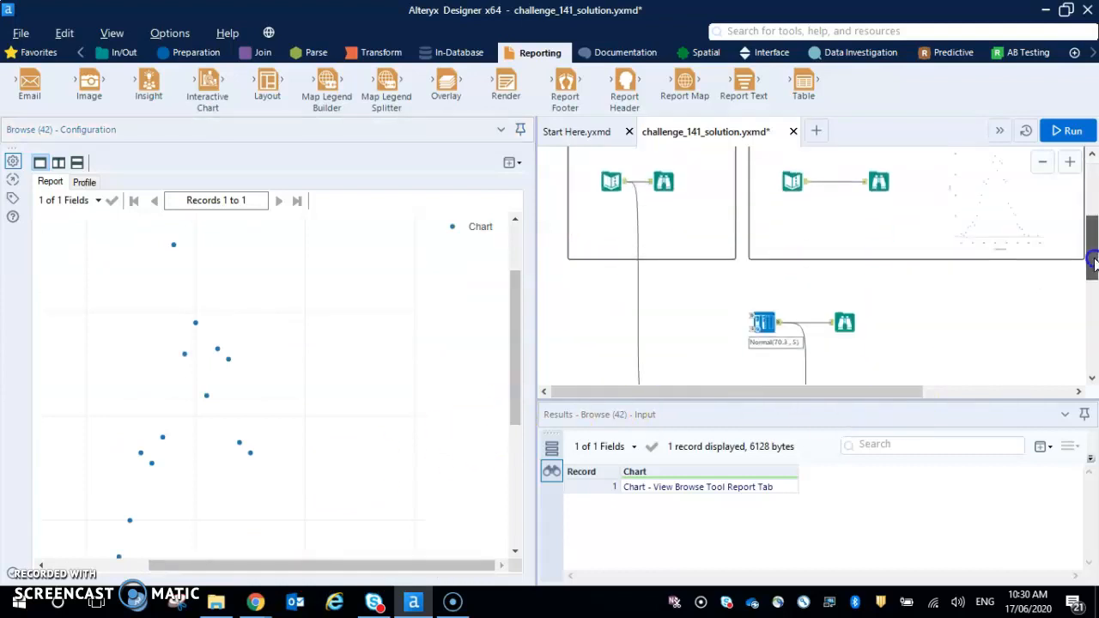
click(1072, 164)
drag(826, 392, 978, 369)
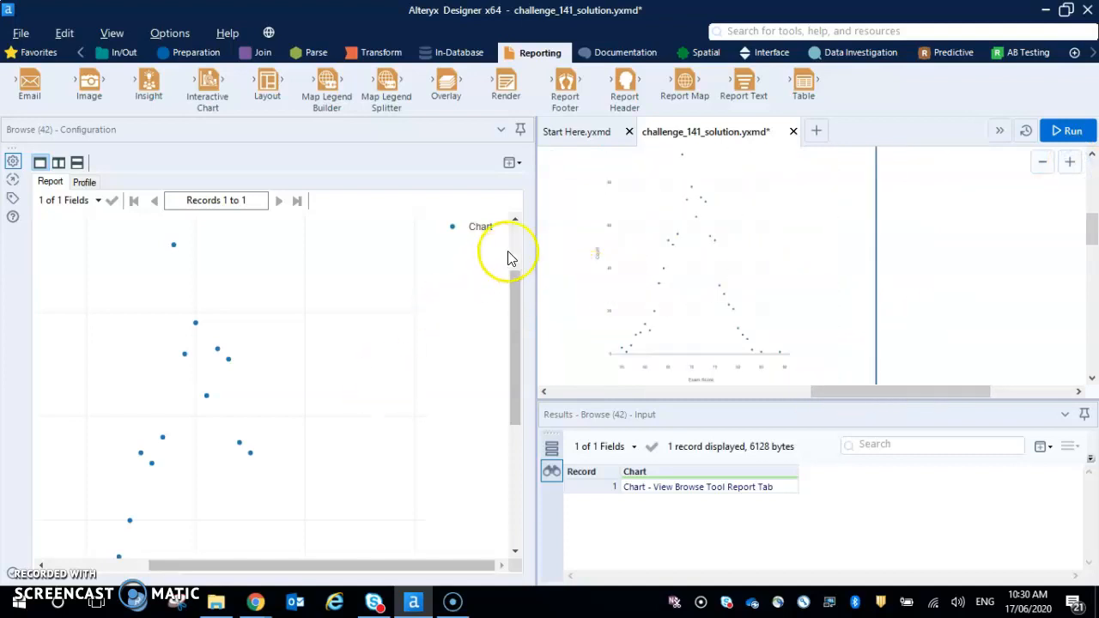
drag(536, 263, 383, 277)
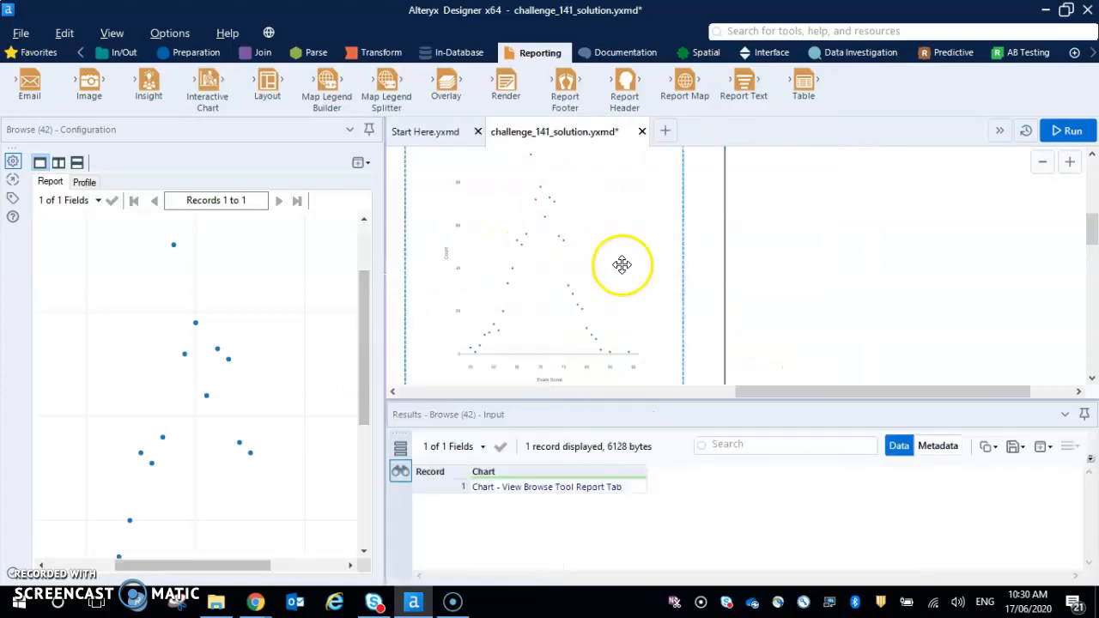
scroll(659, 270, up, 4)
scroll(658, 270, down, 3)
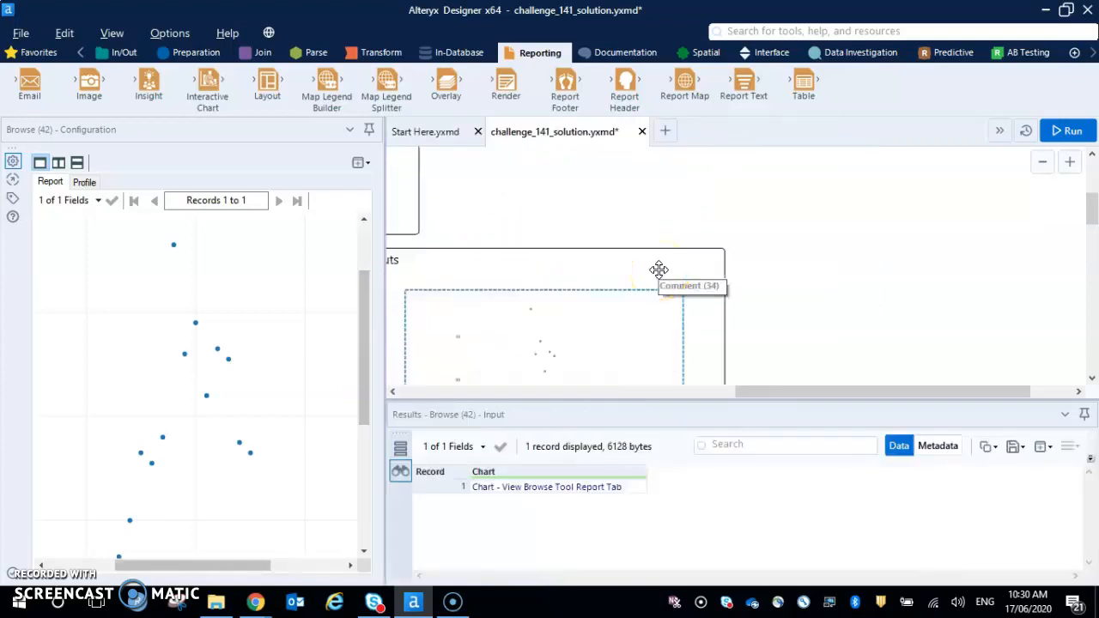
click(1050, 162)
click(1049, 163)
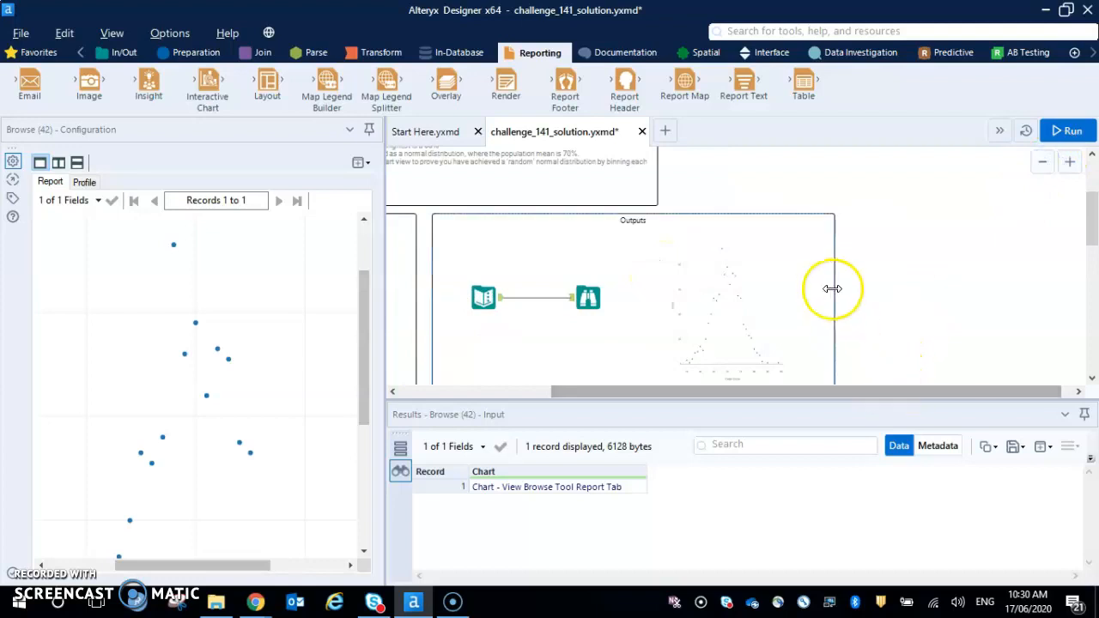
- Open the configuration of the Normal(70, 5) Simulation Sampling tool that feeds the new Join tool
scroll(831, 291, down, 3)
drag(868, 392, 668, 393)
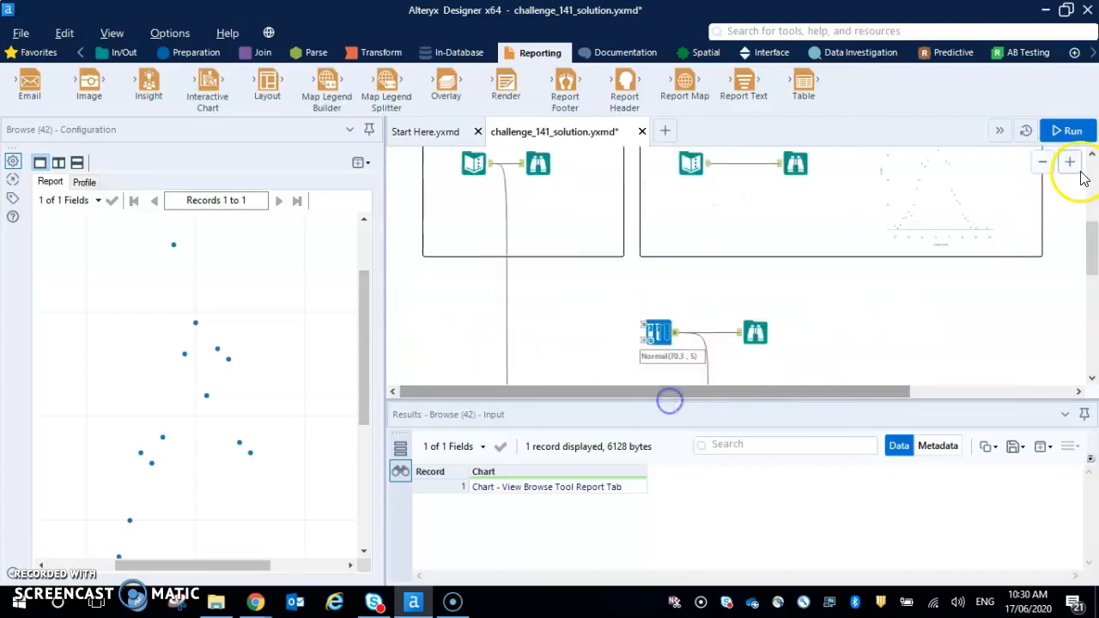
click(1044, 164)
scroll(675, 301, down, 2)
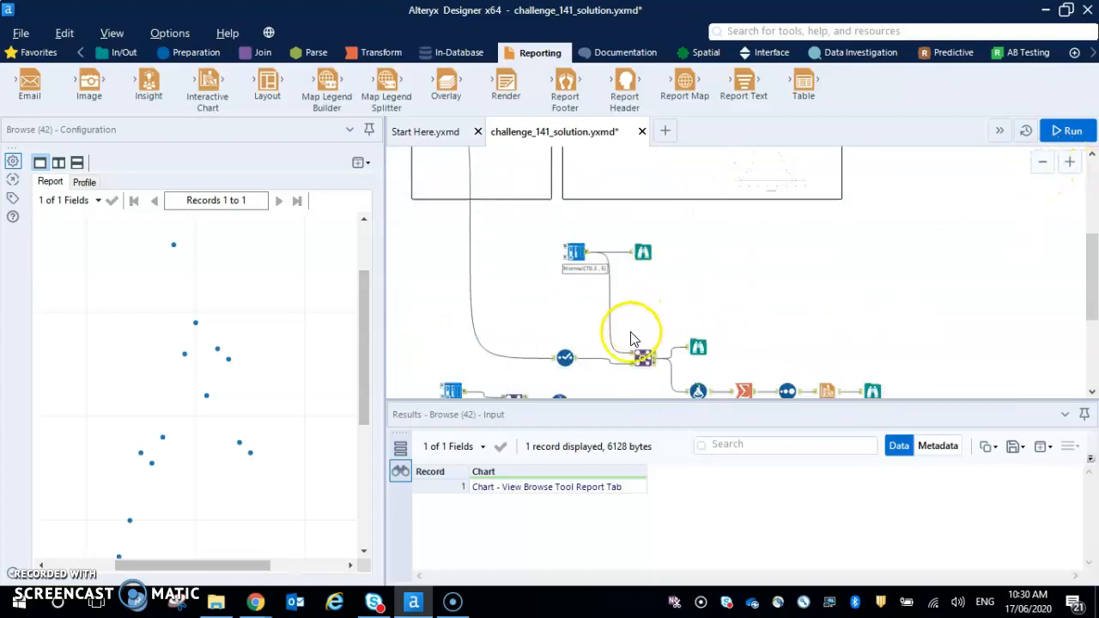
scroll(613, 333, down, 1)
click(455, 358)
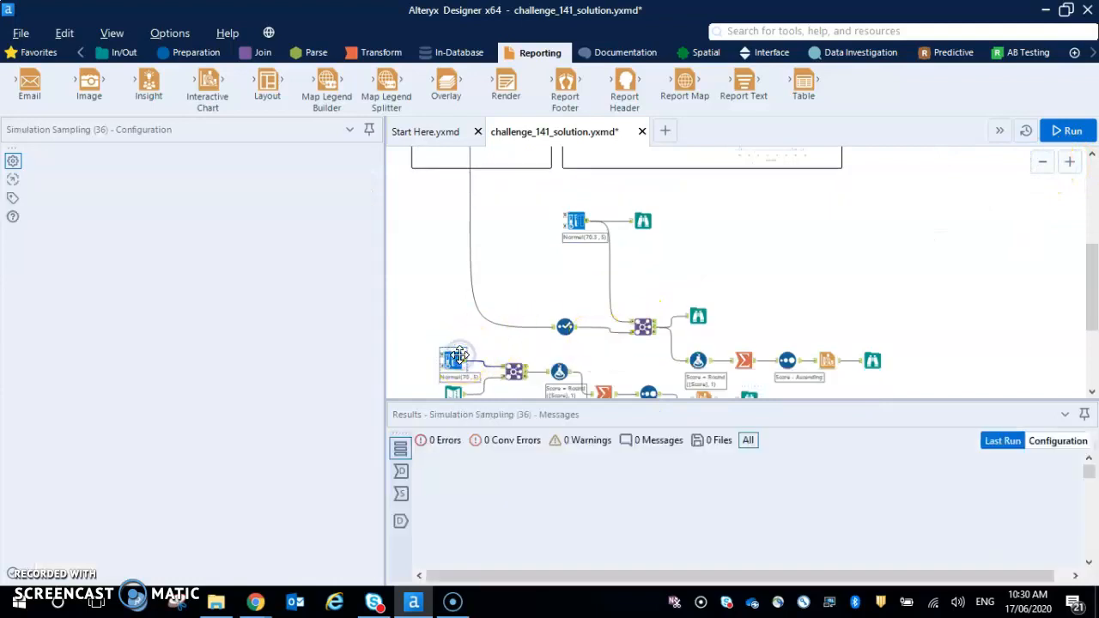